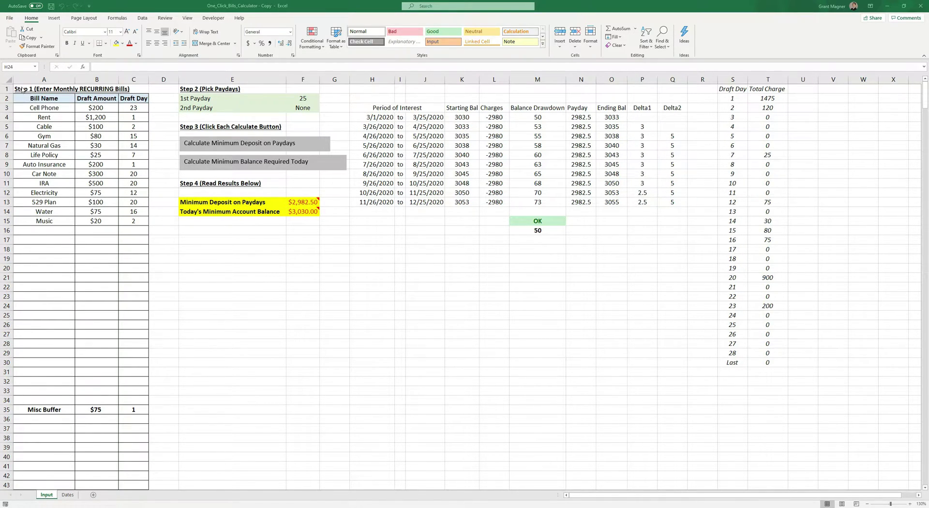
# Review the headings of the worksheet's four steps, from entering monthly recurring bills to reading the results.
pyautogui.moveTo(34, 89); pyautogui.dragTo(96, 89)
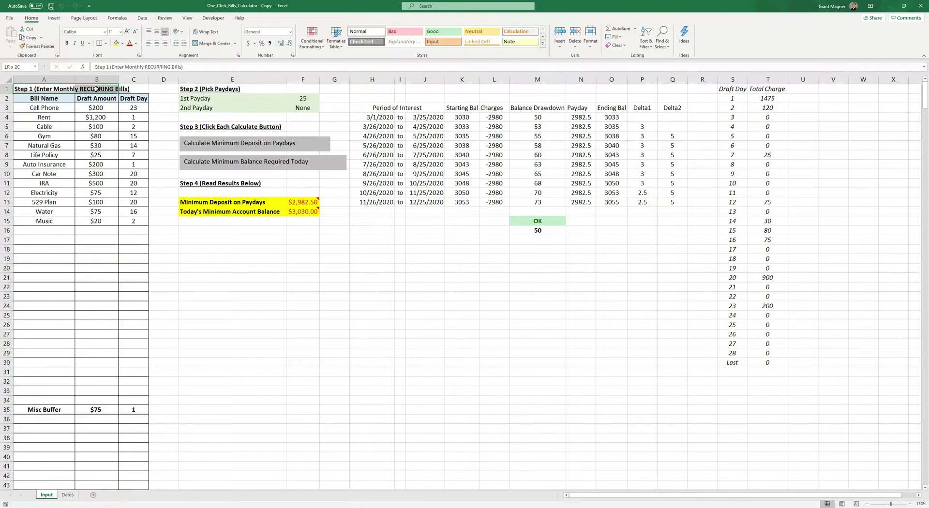
pyautogui.click(232, 90)
pyautogui.press('Down')
pyautogui.press('Down')
pyautogui.press('Down')
pyautogui.press('Down')
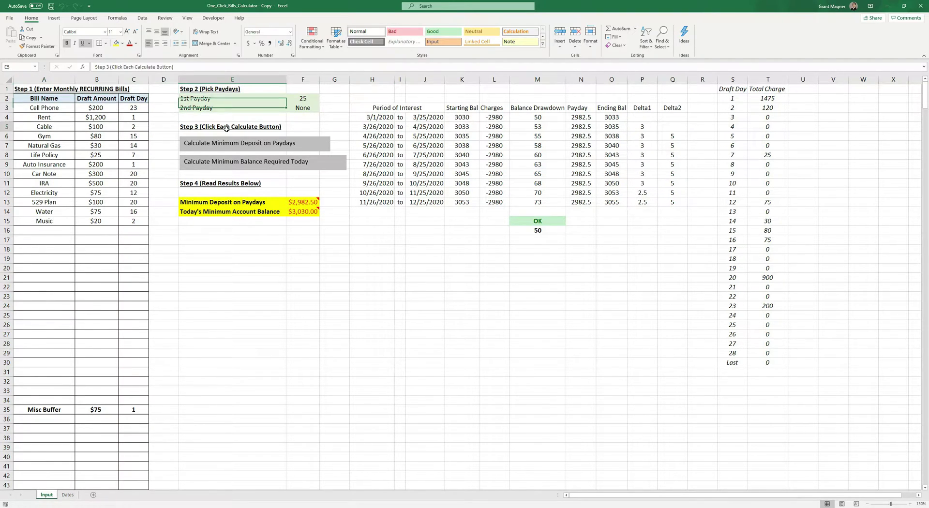
pyautogui.click(207, 184)
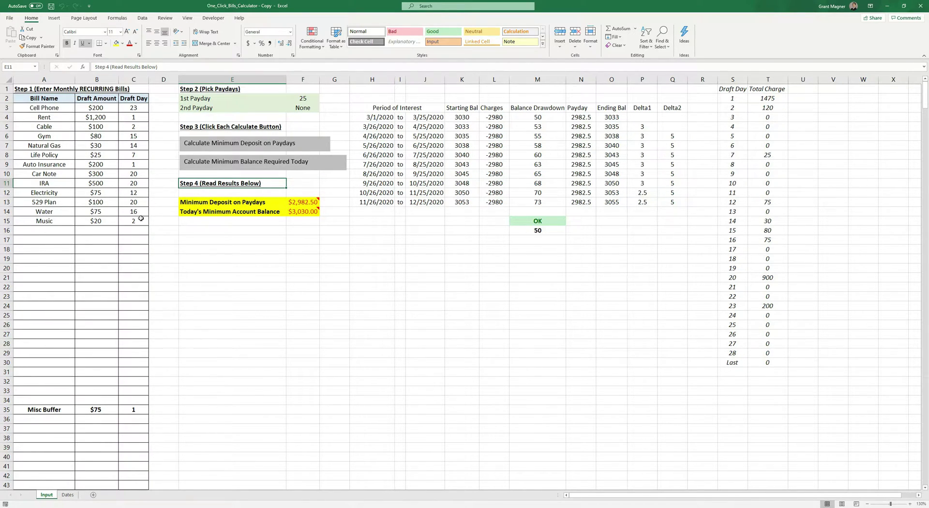
# Look through the bill names in the recurring bills list, from Cell Phone down to Car Note.
pyautogui.click(44, 108)
pyautogui.click(48, 117)
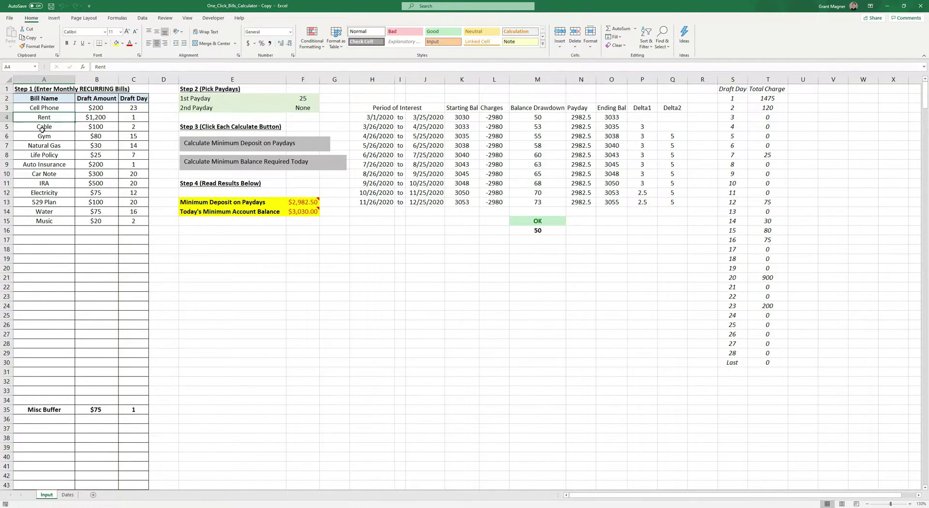
pyautogui.click(51, 127)
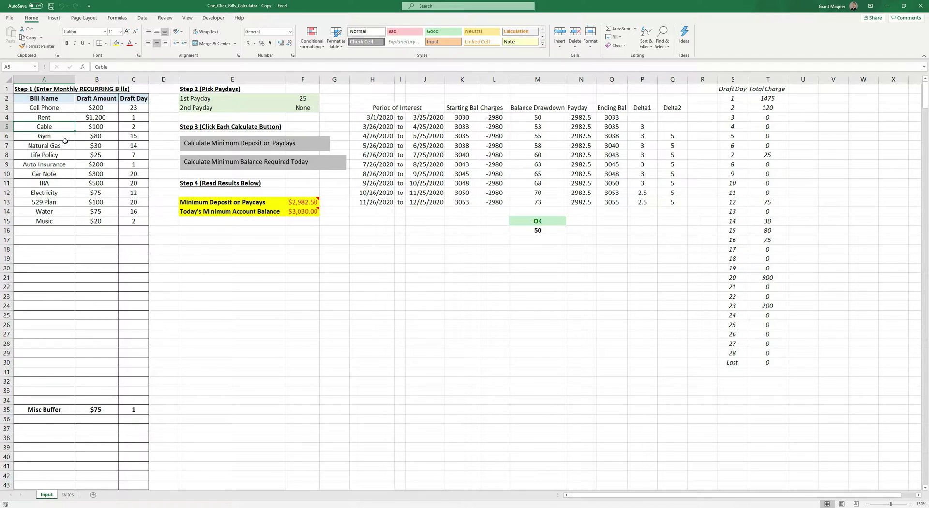
pyautogui.click(56, 145)
pyautogui.click(53, 174)
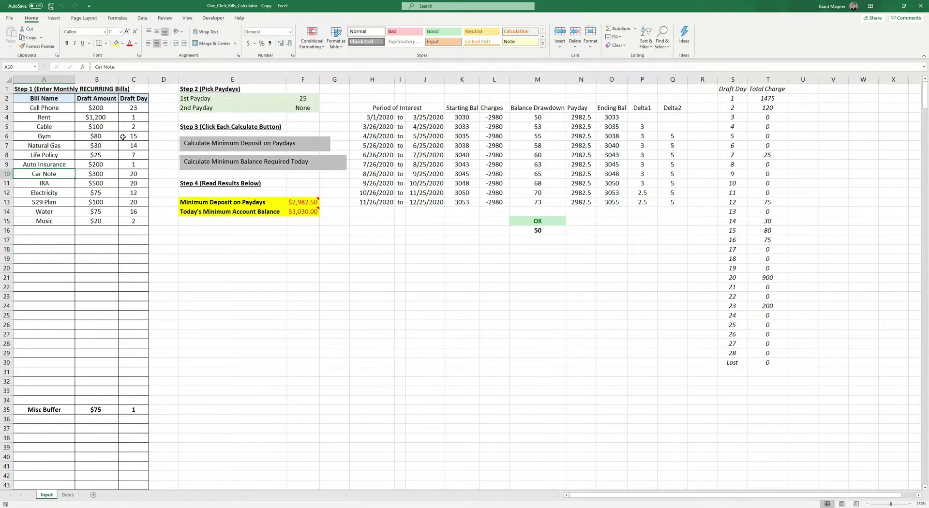
# Inspect the Cell Phone bill's draft amount and the range of draft days available for it.
pyautogui.click(102, 108)
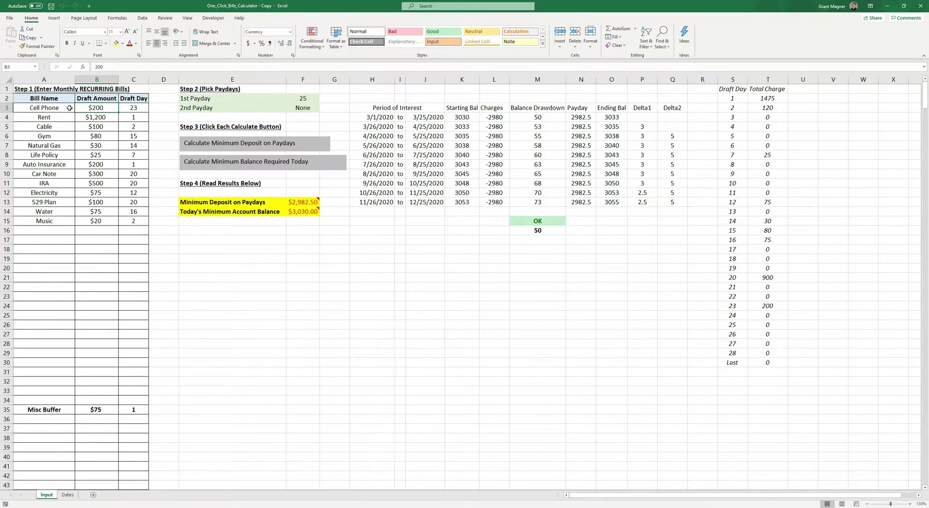
pyautogui.click(131, 111)
pyautogui.click(152, 109)
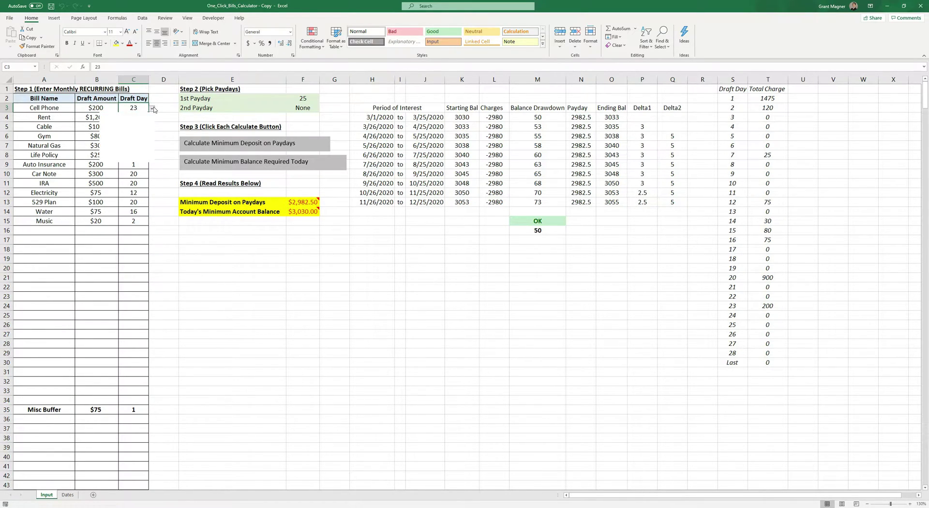
pyautogui.moveTo(151, 149); pyautogui.dragTo(149, 121)
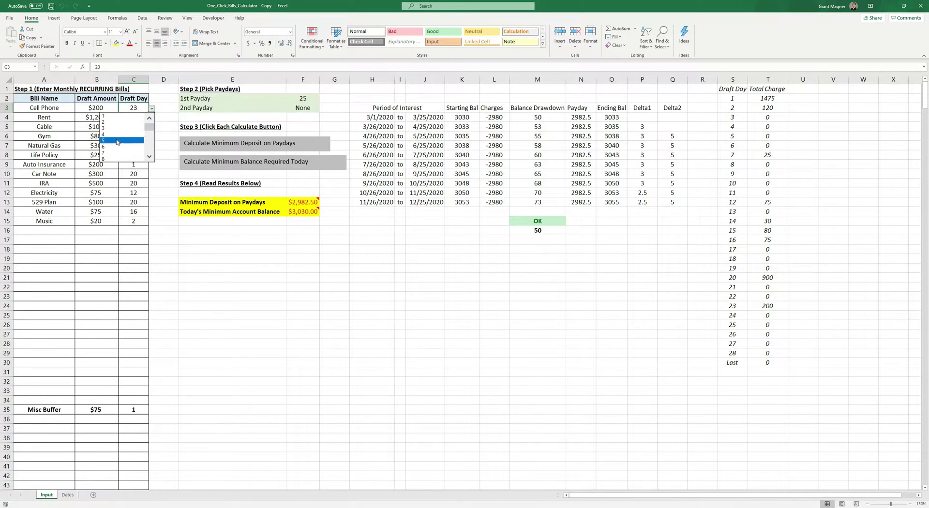
pyautogui.moveTo(150, 127); pyautogui.dragTo(149, 152)
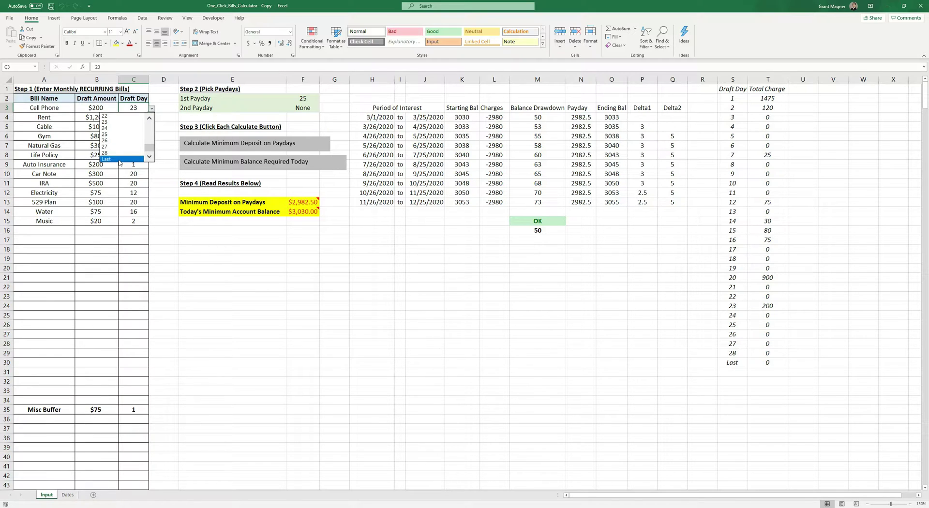
pyautogui.press('Escape')
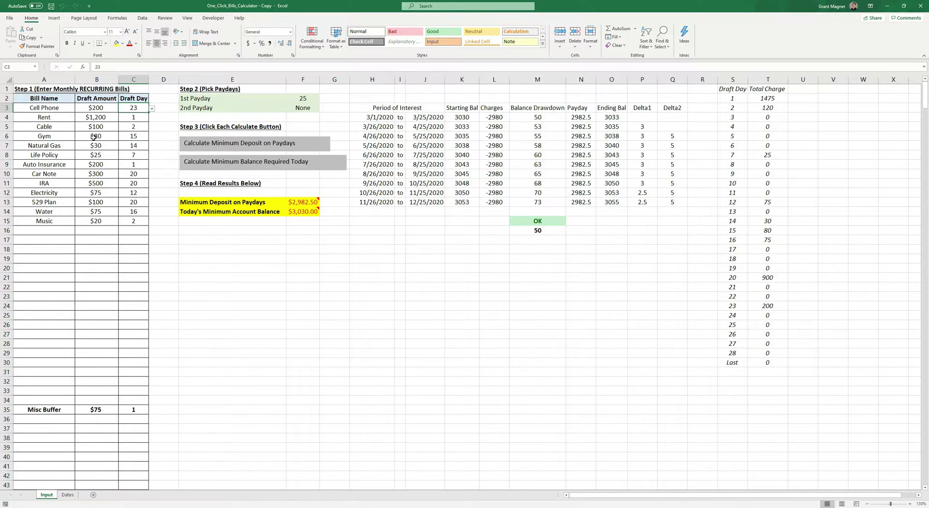
# Add a recurring bill named Example Bill in row 16 with a draft amount of 250 and draft day 7.
pyautogui.moveTo(48, 107); pyautogui.dragTo(154, 392)
pyautogui.click(59, 233)
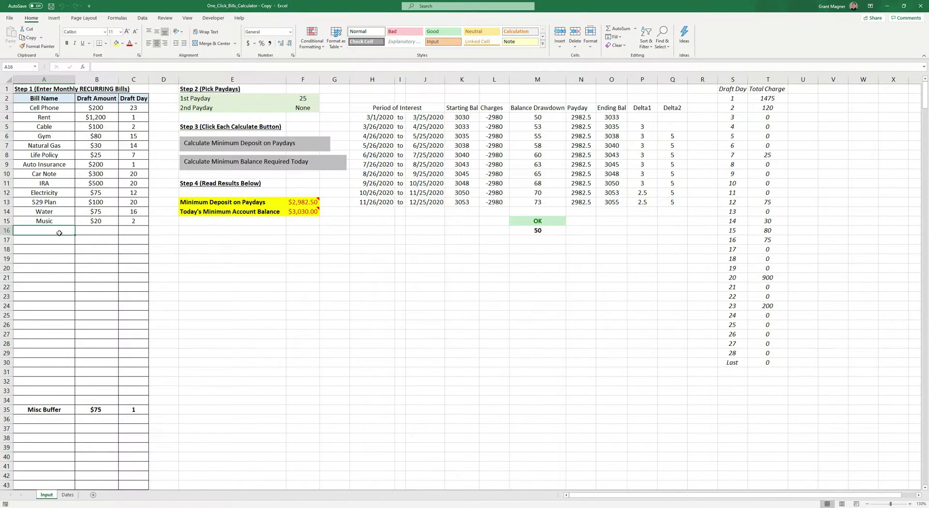
pyautogui.write('Example Bill')
pyautogui.press('Tab')
pyautogui.write('250')
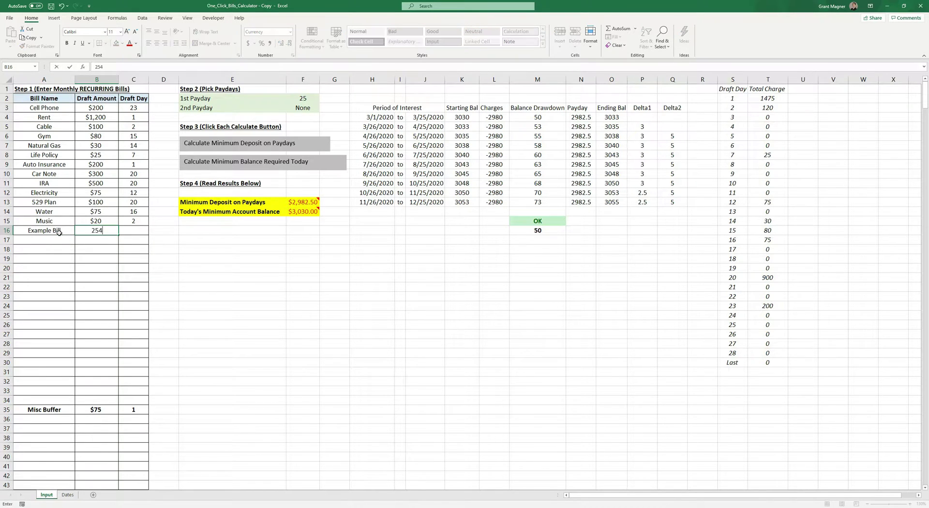
pyautogui.press('Tab')
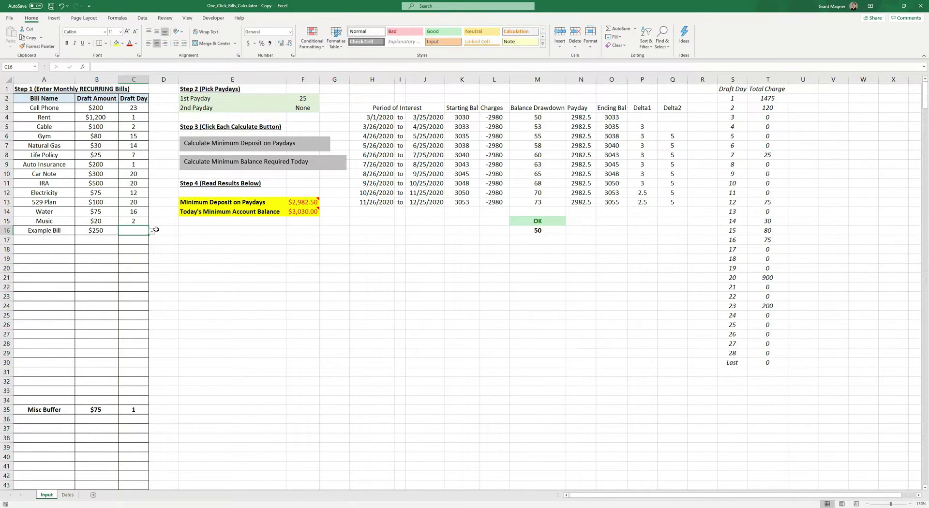
pyautogui.click(152, 231)
pyautogui.click(114, 275)
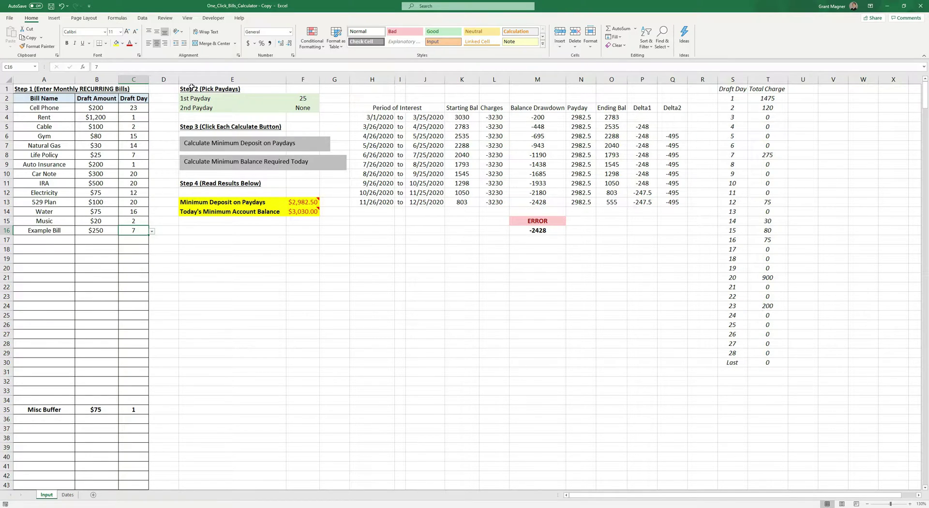
# Review the recurring bills table and the first and second payday cells.
pyautogui.moveTo(45, 109); pyautogui.dragTo(135, 321)
pyautogui.click(233, 315)
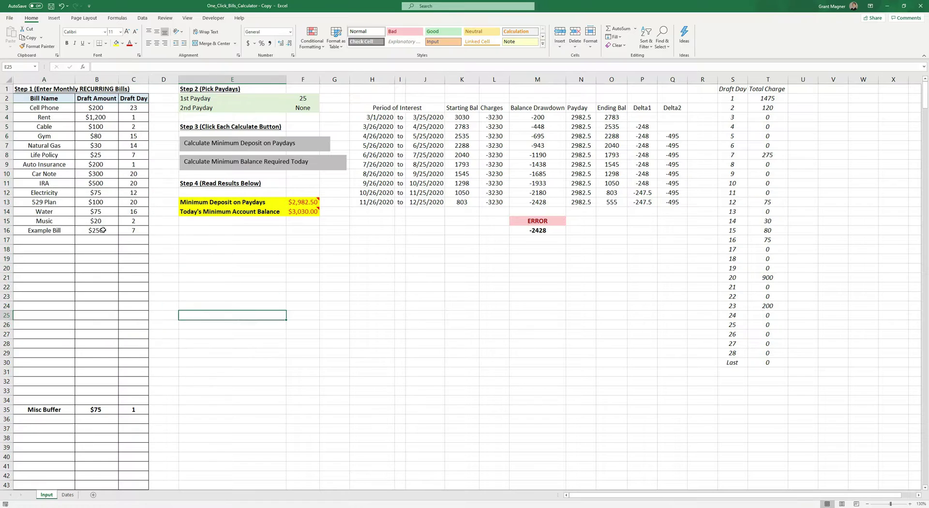
pyautogui.moveTo(38, 111); pyautogui.dragTo(148, 305)
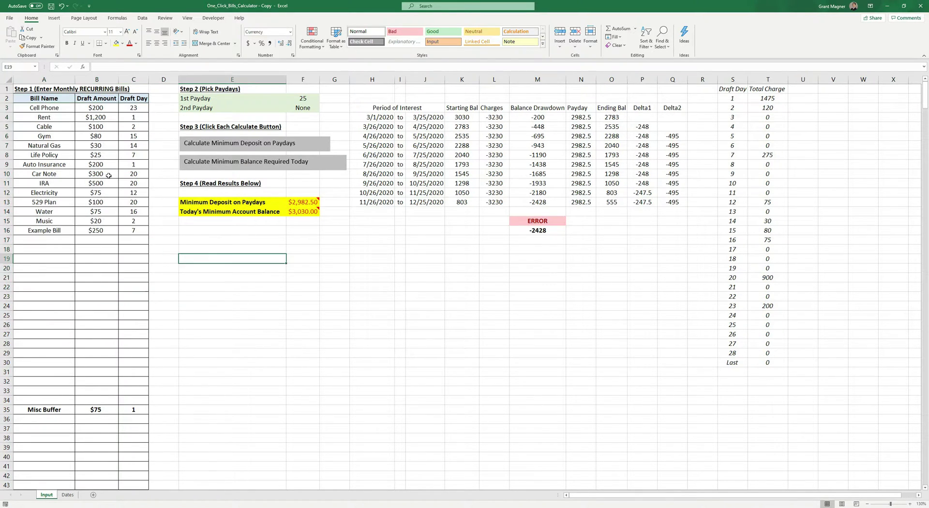
pyautogui.moveTo(36, 108); pyautogui.dragTo(138, 296)
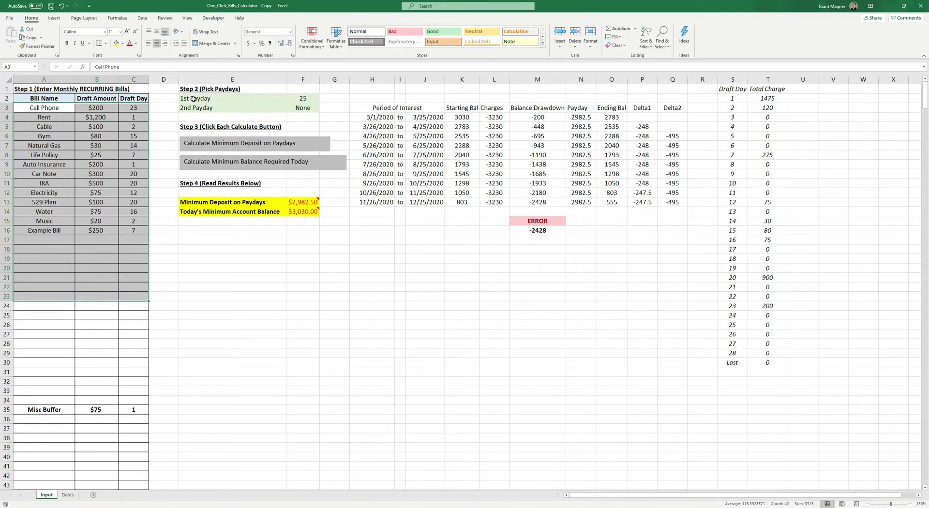
pyautogui.moveTo(200, 98); pyautogui.dragTo(310, 108)
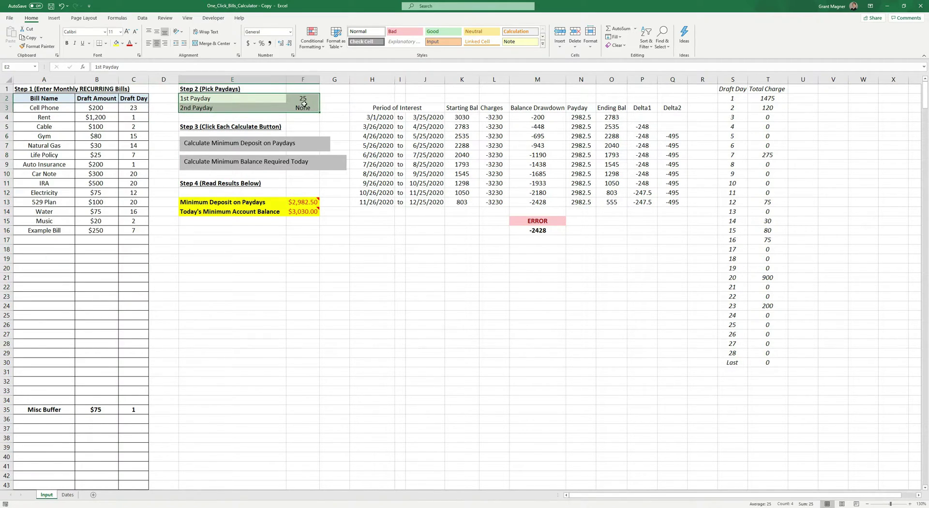
pyautogui.click(337, 97)
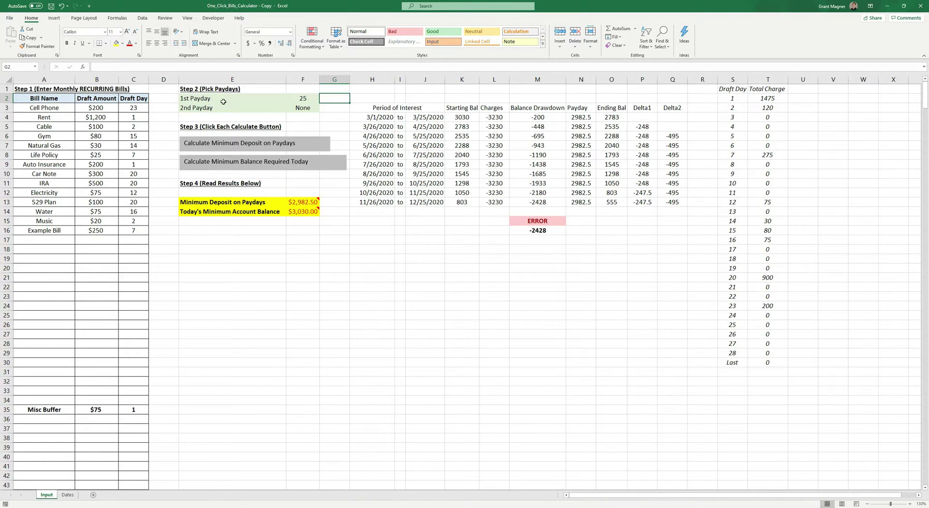
pyautogui.moveTo(217, 99); pyautogui.dragTo(310, 107)
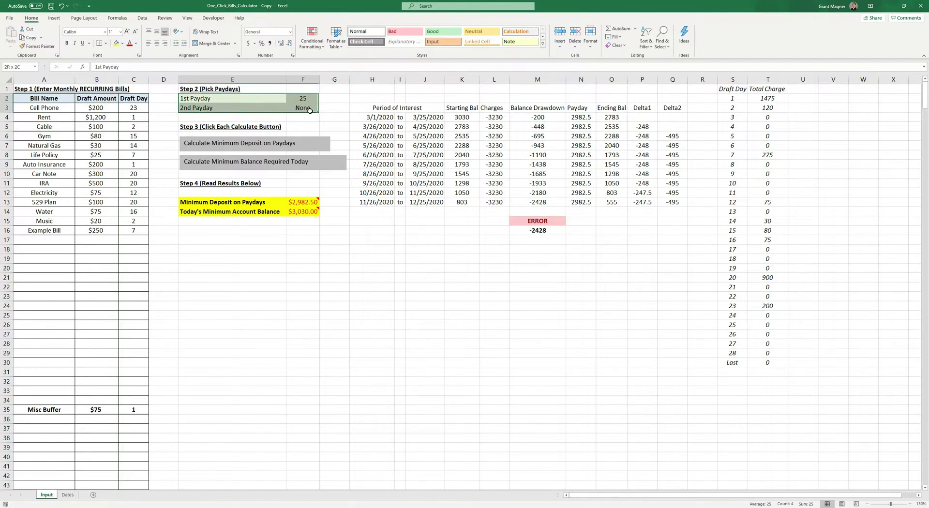
pyautogui.click(334, 106)
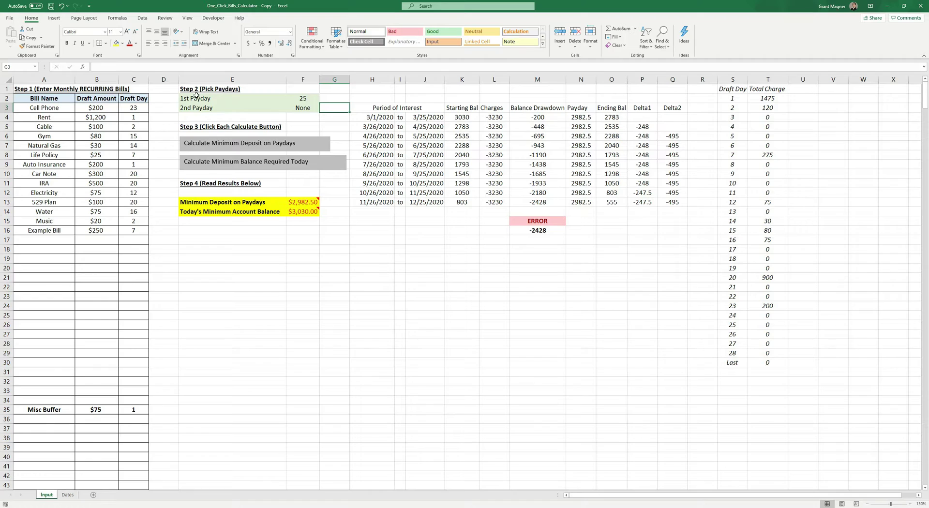
pyautogui.click(309, 96)
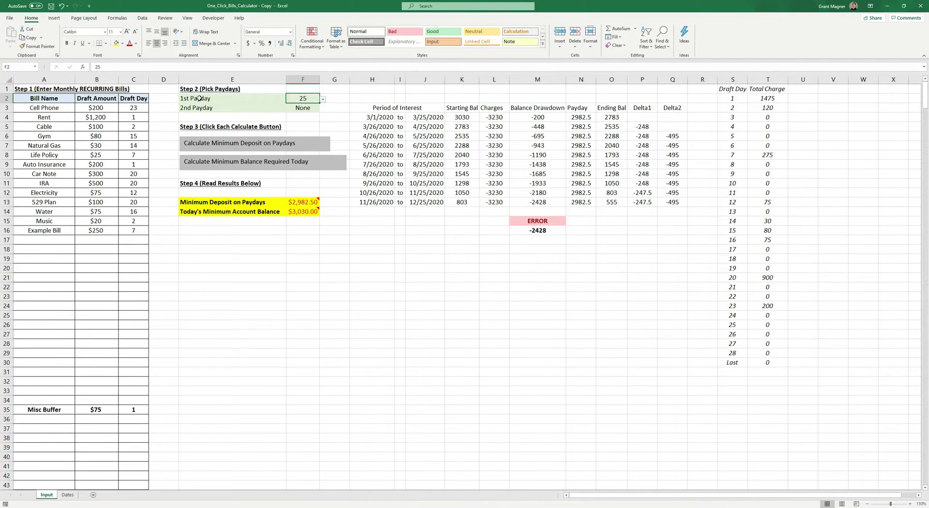
pyautogui.moveTo(196, 103); pyautogui.dragTo(310, 95)
pyautogui.click(304, 98)
# Look over the day options available for the first and second paydays.
pyautogui.click(323, 99)
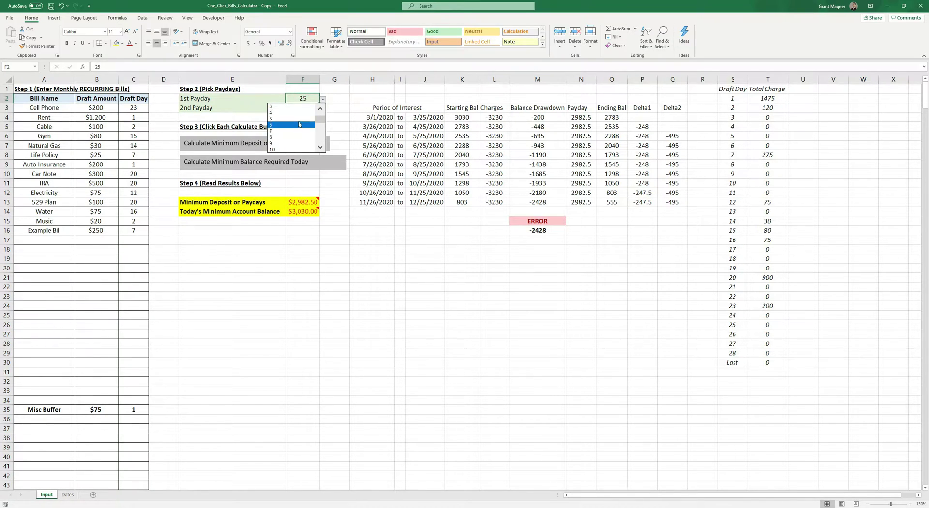
pyautogui.click(357, 92)
pyautogui.click(219, 109)
pyautogui.click(299, 108)
pyautogui.click(323, 109)
pyautogui.click(315, 109)
# Set the first payday to day 7 and the second payday to day 22.
pyautogui.click(318, 99)
pyautogui.click(323, 99)
pyautogui.click(280, 143)
pyautogui.click(305, 109)
pyautogui.click(322, 109)
pyautogui.scroll(-6, 323, 130)
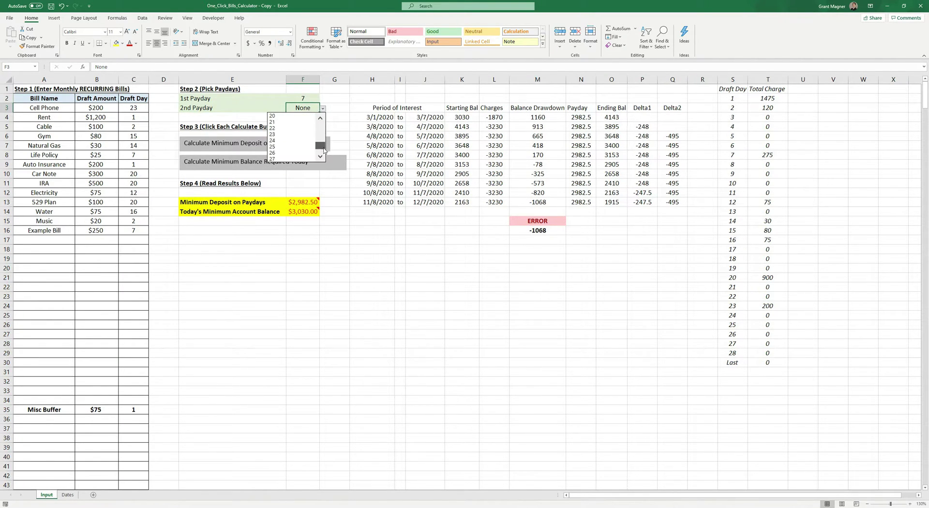
pyautogui.click(289, 131)
pyautogui.moveTo(305, 98); pyautogui.dragTo(308, 115)
pyautogui.click(329, 99)
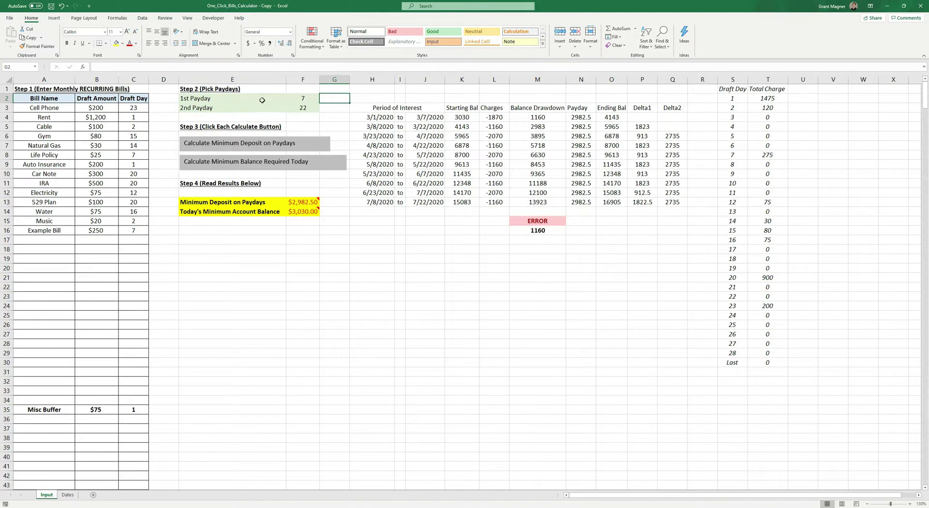
# Examine the chosen first and second paydays in relation to the recurring bills list.
pyautogui.click(305, 99)
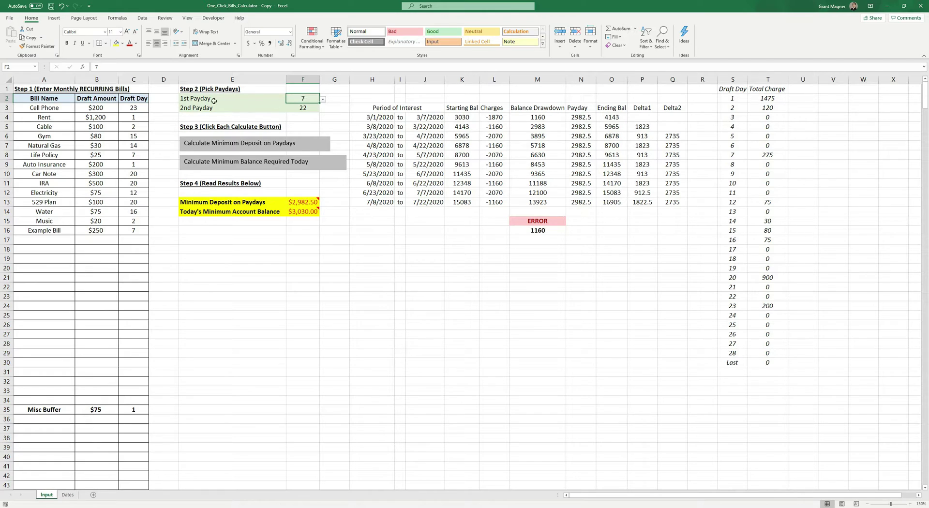
pyautogui.click(304, 108)
pyautogui.click(335, 97)
pyautogui.click(304, 99)
pyautogui.click(334, 89)
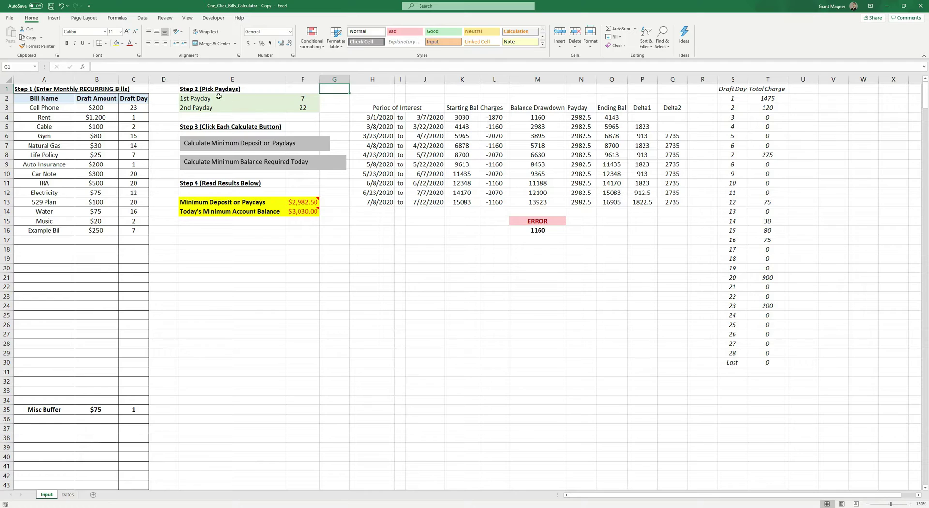
pyautogui.moveTo(36, 118); pyautogui.dragTo(124, 343)
pyautogui.moveTo(201, 98); pyautogui.dragTo(307, 113)
pyautogui.click(335, 101)
pyautogui.moveTo(227, 97); pyautogui.dragTo(307, 111)
pyautogui.click(342, 102)
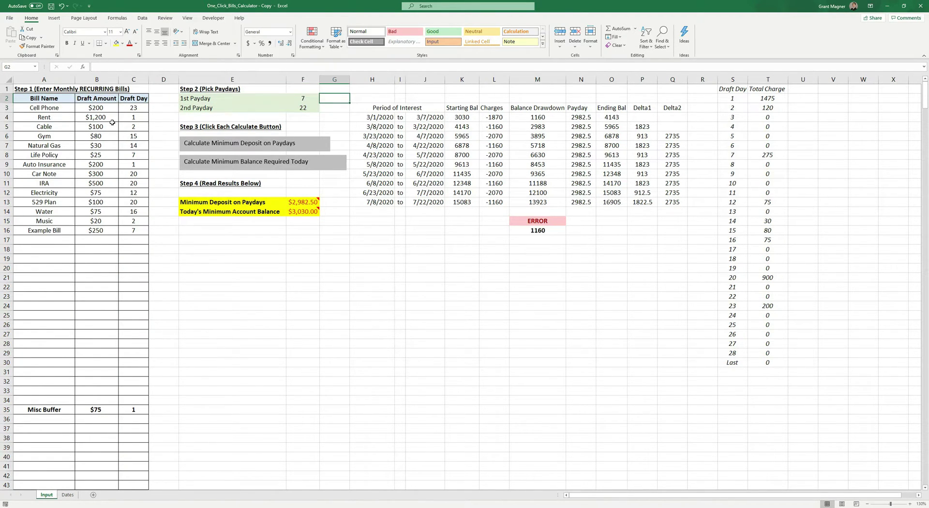
pyautogui.moveTo(213, 99); pyautogui.dragTo(315, 105)
pyautogui.click(334, 101)
pyautogui.moveTo(234, 97); pyautogui.dragTo(314, 110)
pyautogui.click(332, 100)
pyautogui.click(311, 100)
pyautogui.click(304, 110)
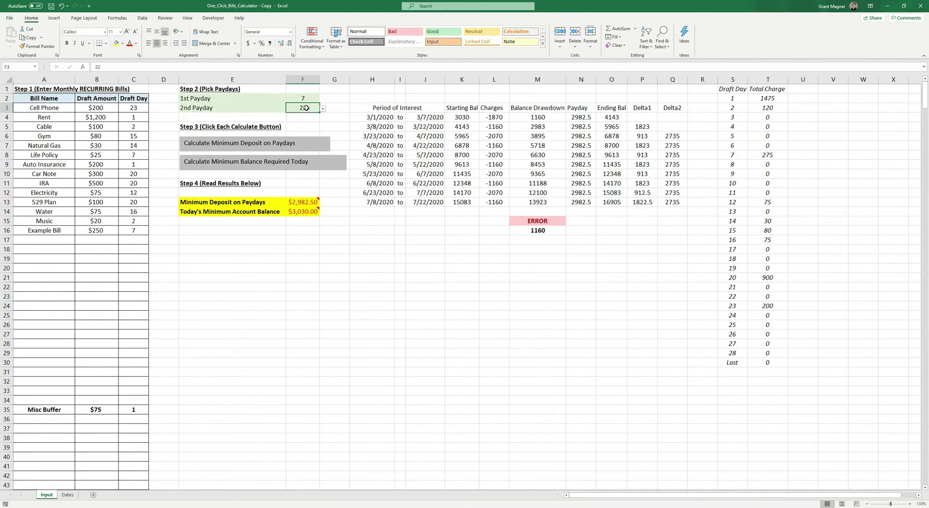
pyautogui.click(335, 101)
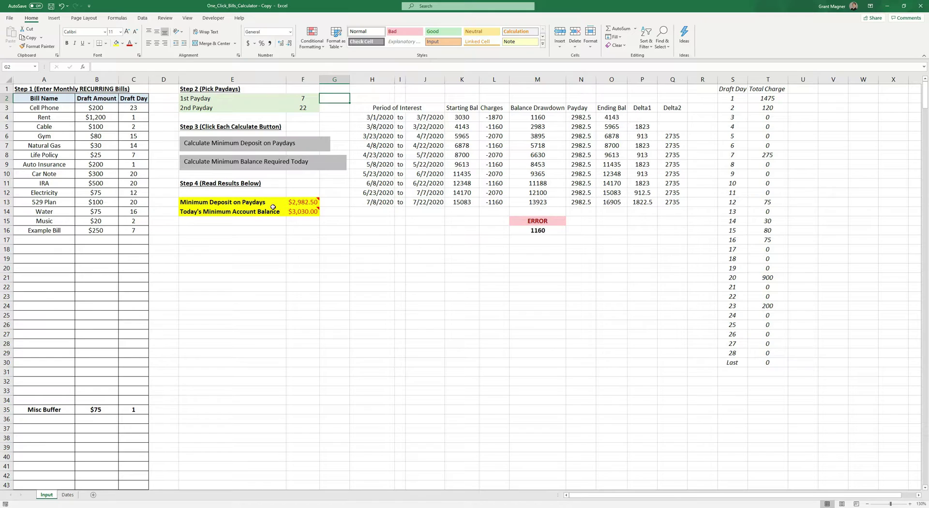
pyautogui.click(304, 99)
pyautogui.click(303, 108)
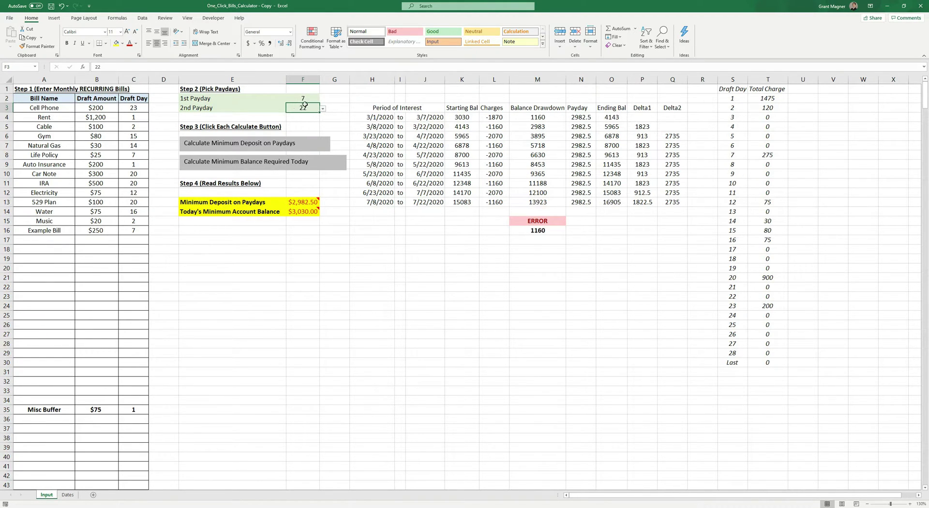
# Examine the Step 4 results area, including the Minimum Deposit on Paydays and Today's Minimum Account Balance.
pyautogui.click(234, 184)
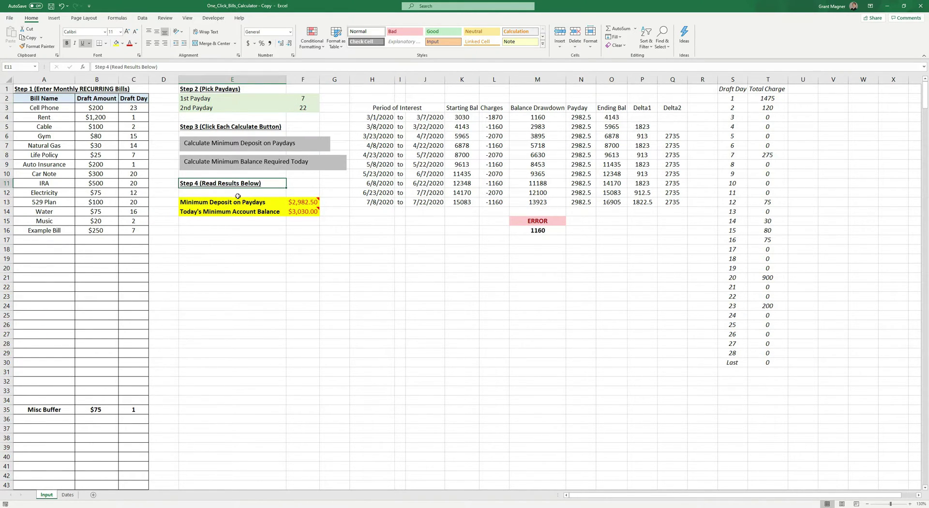
pyautogui.click(206, 204)
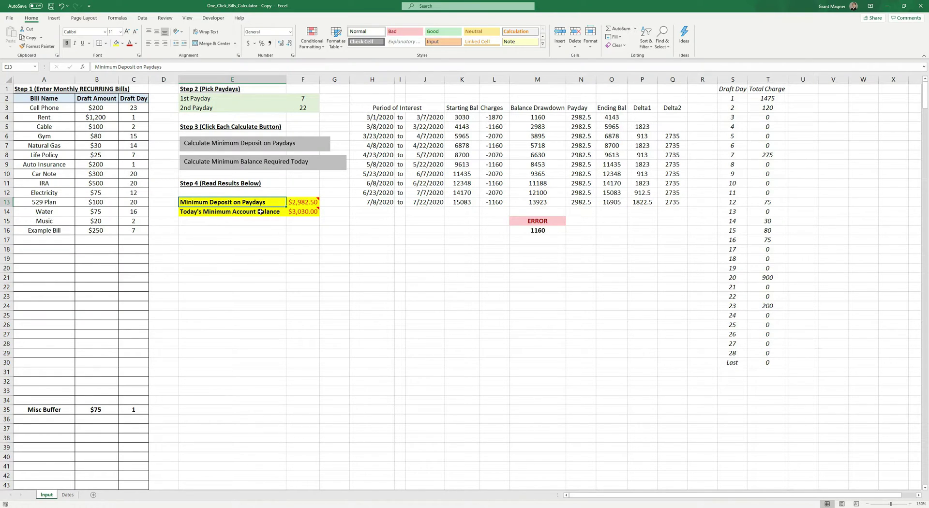
pyautogui.click(296, 205)
pyautogui.moveTo(301, 211)
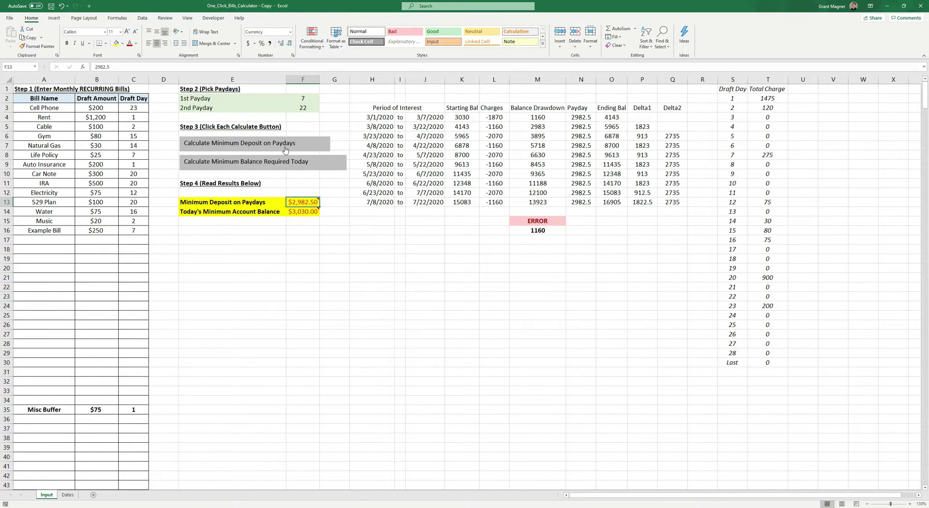
# Calculate the minimum deposit on paydays and the minimum balance required today for the current bills and paydays.
pyautogui.click(557, 222)
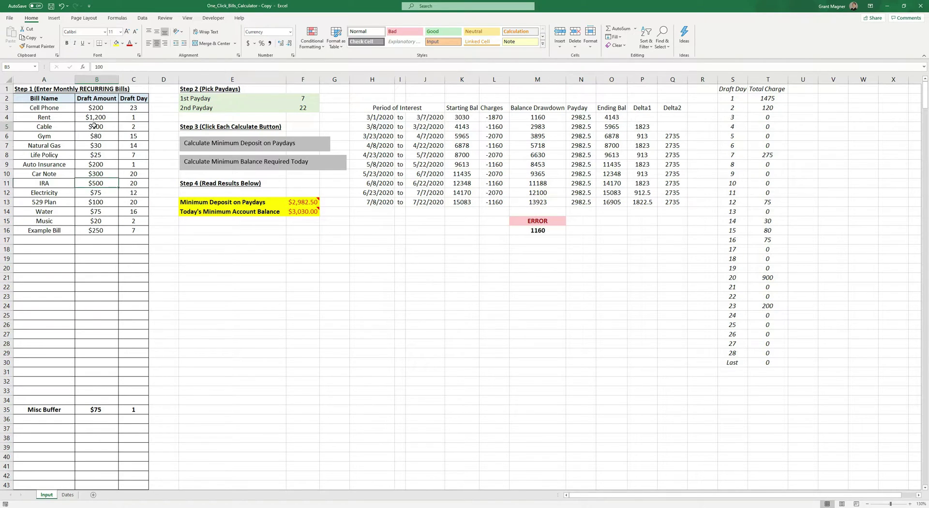
pyautogui.moveTo(96, 126); pyautogui.dragTo(96, 220)
pyautogui.click(540, 221)
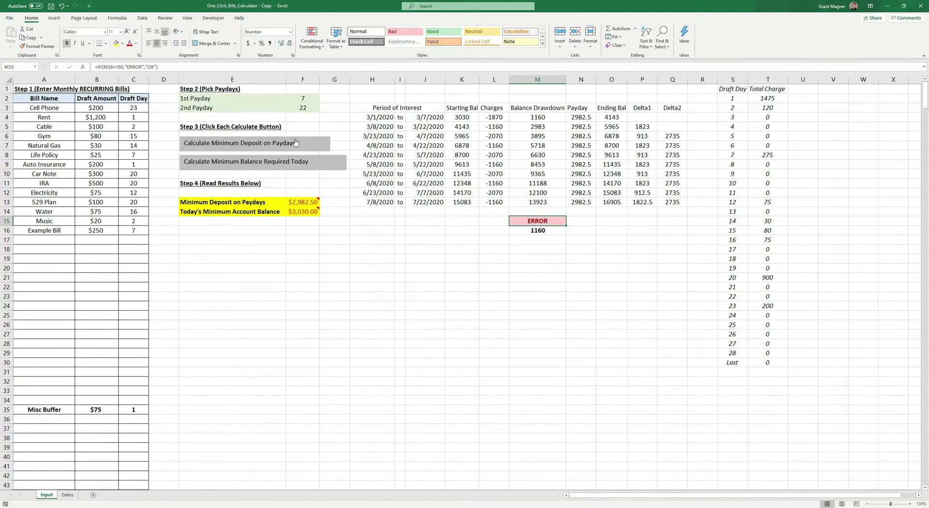
pyautogui.click(270, 146)
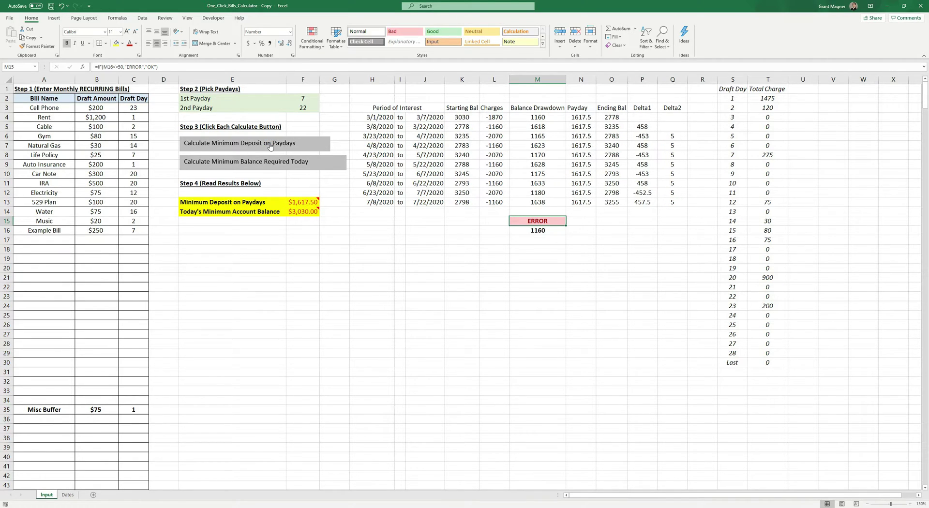
pyautogui.click(273, 165)
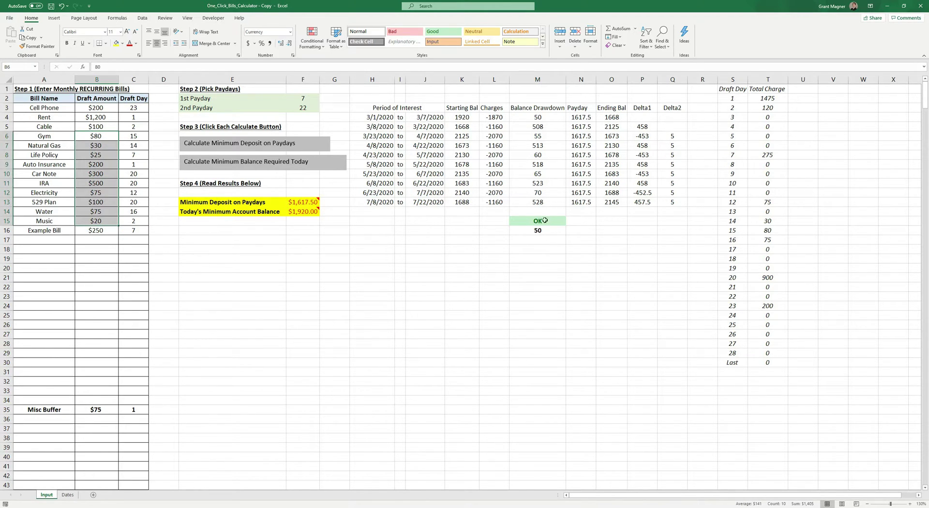
# Set the draft amount of Example Bill to $350.
pyautogui.click(86, 233)
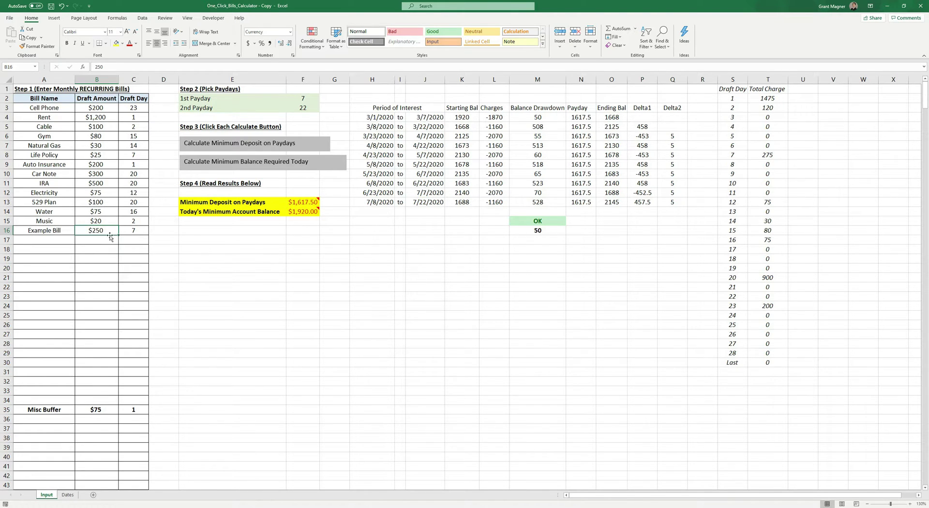
pyautogui.write('350')
pyautogui.press('Return')
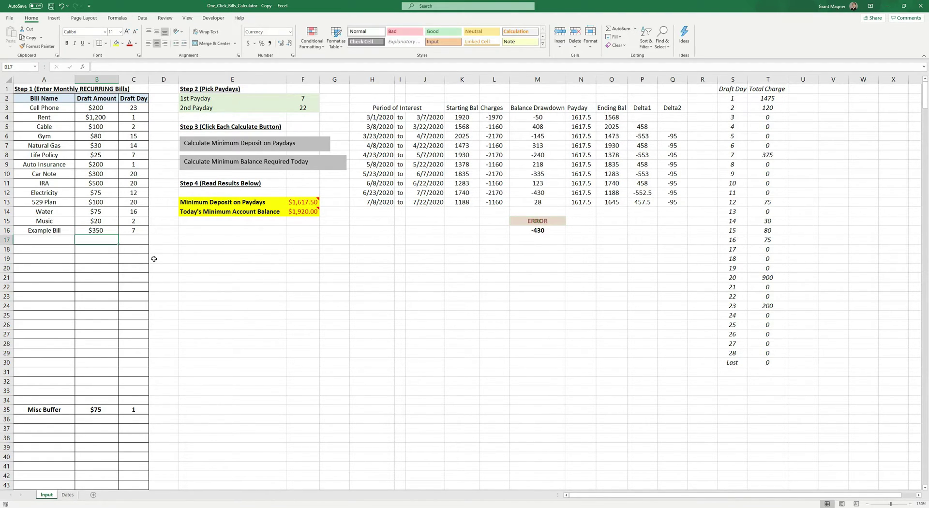
# Recalculate the minimum deposit on paydays and the minimum balance required today using the updated bills list.
pyautogui.click(551, 220)
pyautogui.moveTo(30, 112); pyautogui.dragTo(178, 281)
pyautogui.moveTo(303, 201); pyautogui.dragTo(303, 213)
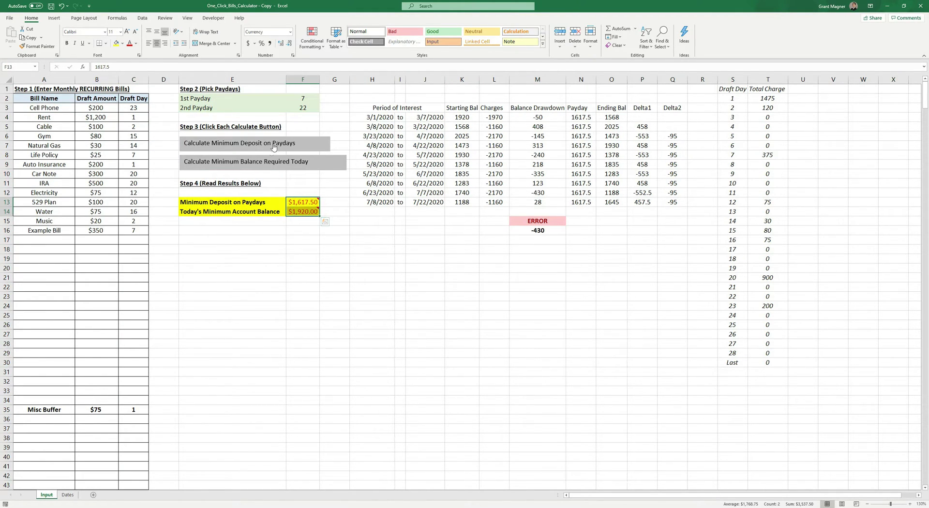
pyautogui.click(334, 123)
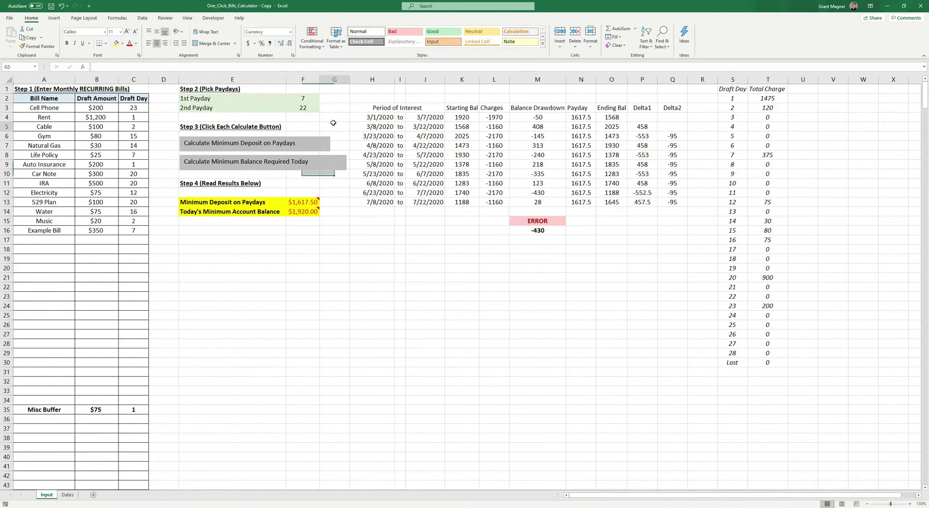
pyautogui.click(291, 146)
pyautogui.click(292, 166)
pyautogui.moveTo(532, 222); pyautogui.dragTo(533, 240)
pyautogui.moveTo(234, 202); pyautogui.dragTo(310, 213)
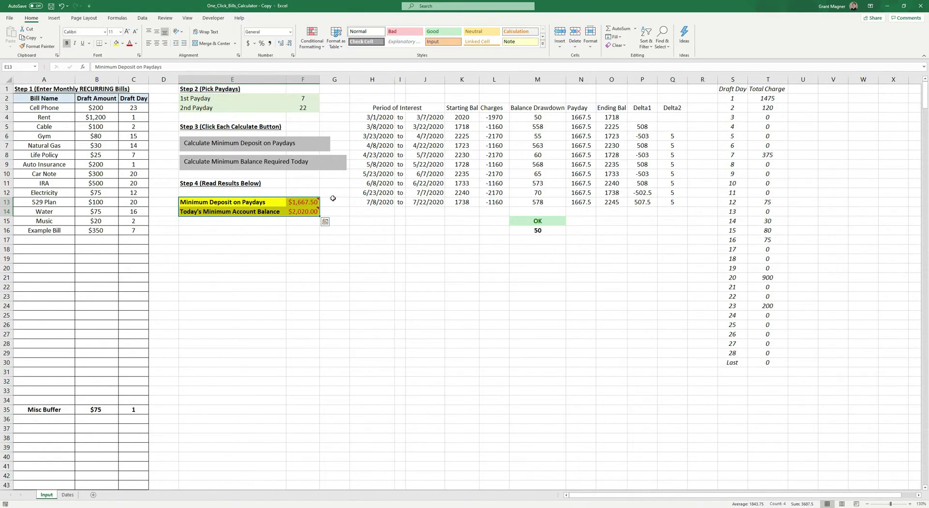
# Examine the Minimum Deposit on Paydays result and its note in relation to both paydays and the recurring bills.
pyautogui.click(195, 203)
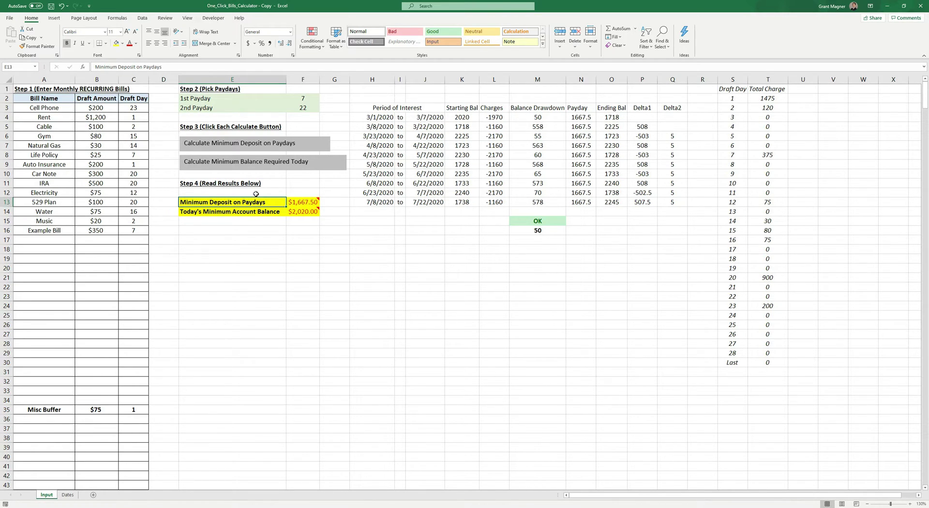
pyautogui.click(301, 204)
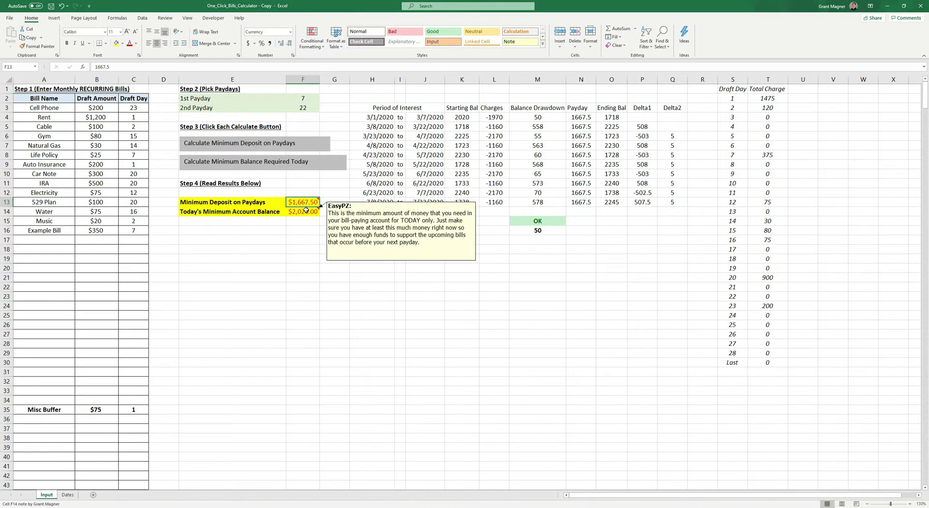
pyautogui.moveTo(305, 205)
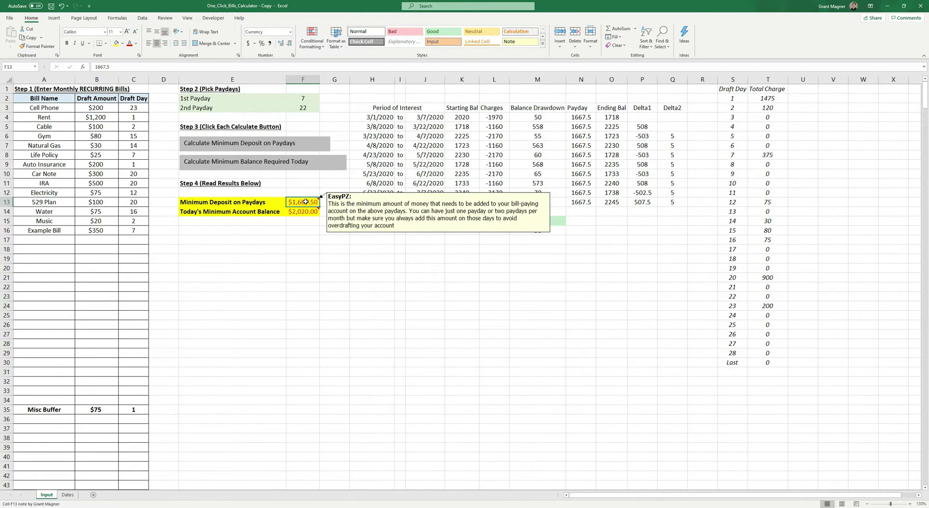
pyautogui.moveTo(305, 99); pyautogui.dragTo(305, 108)
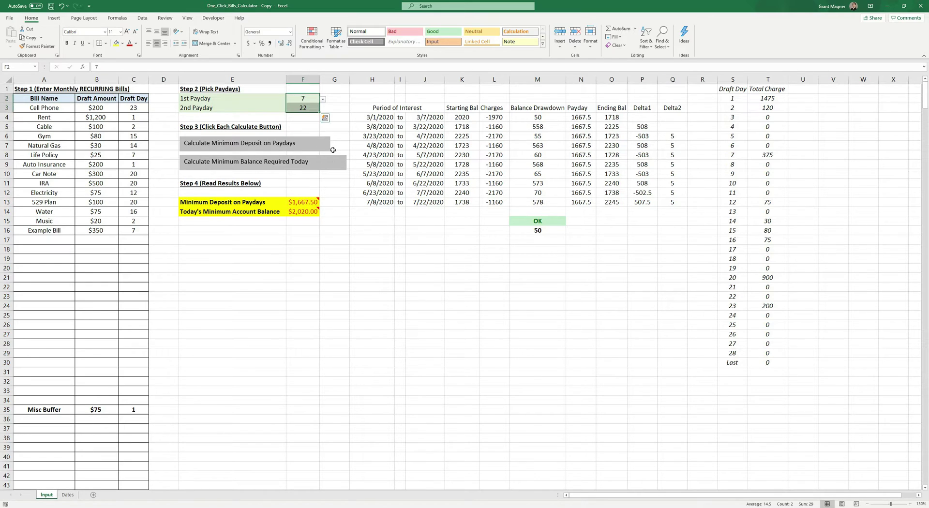
pyautogui.click(337, 203)
pyautogui.moveTo(316, 199)
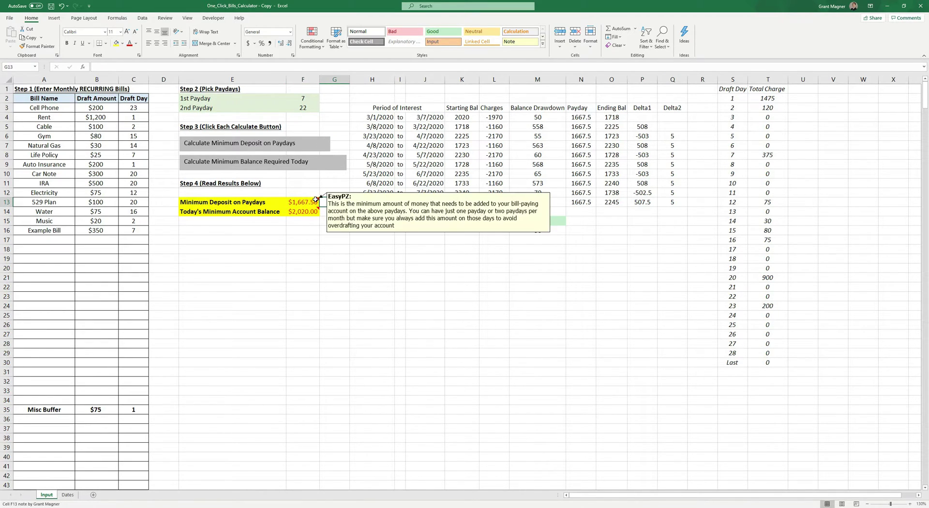
pyautogui.click(305, 204)
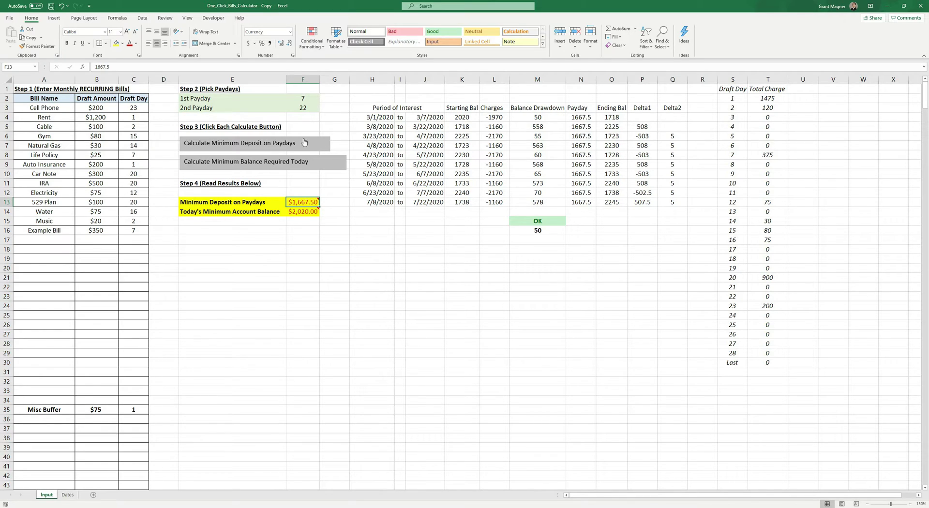
pyautogui.moveTo(64, 107); pyautogui.dragTo(131, 241)
pyautogui.click(261, 258)
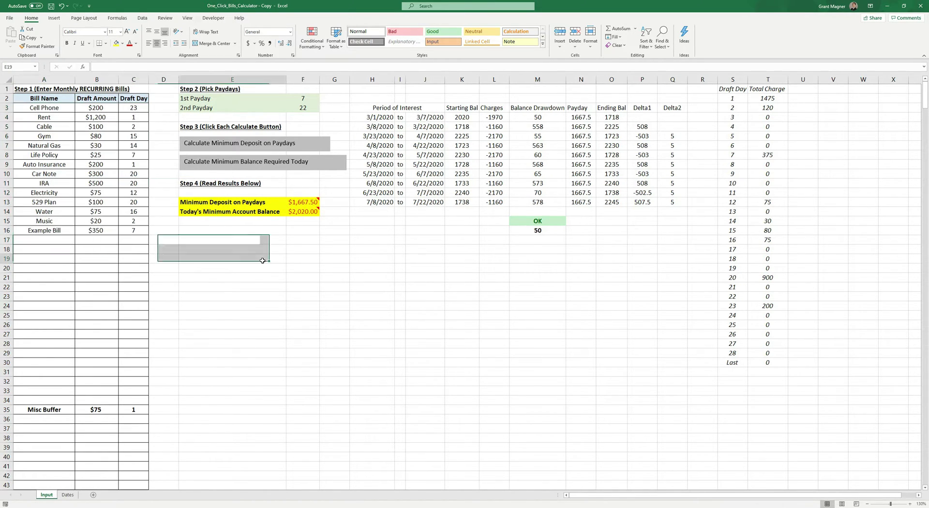
# Compare Today's Minimum Account Balance with the first period of interest, including its dates, starting balance and charges.
pyautogui.click(198, 211)
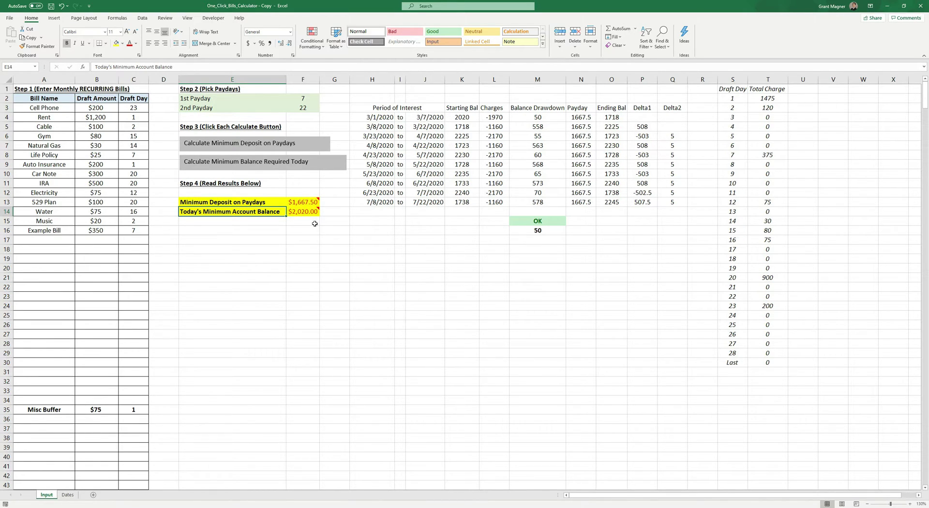
pyautogui.click(304, 214)
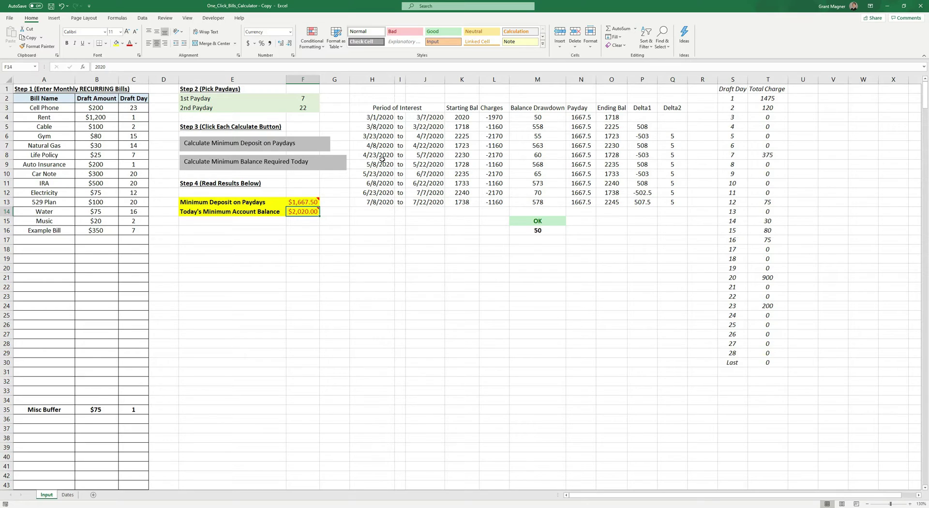
pyautogui.click(388, 110)
pyautogui.click(373, 120)
pyautogui.click(428, 116)
pyautogui.click(383, 119)
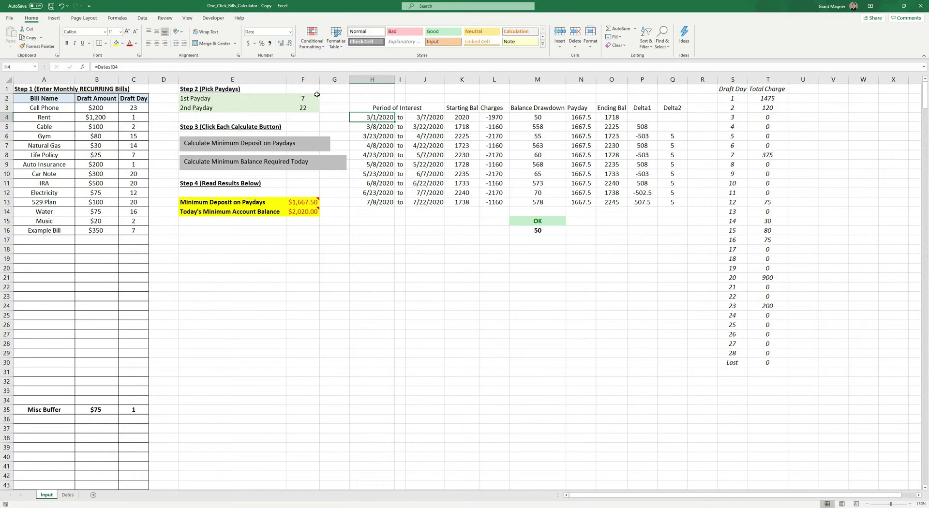
pyautogui.click(317, 94)
pyautogui.click(308, 107)
pyautogui.click(388, 120)
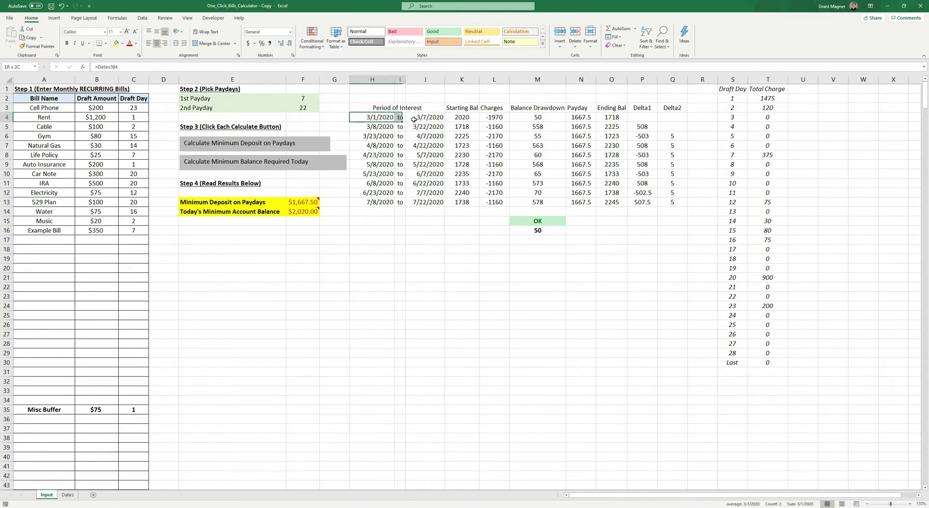
pyautogui.moveTo(402, 118); pyautogui.dragTo(439, 119)
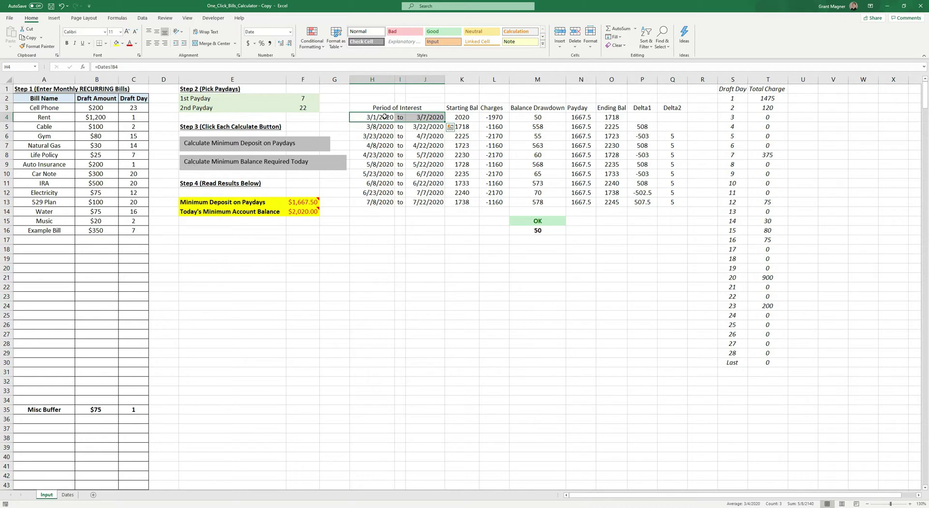
pyautogui.click(465, 116)
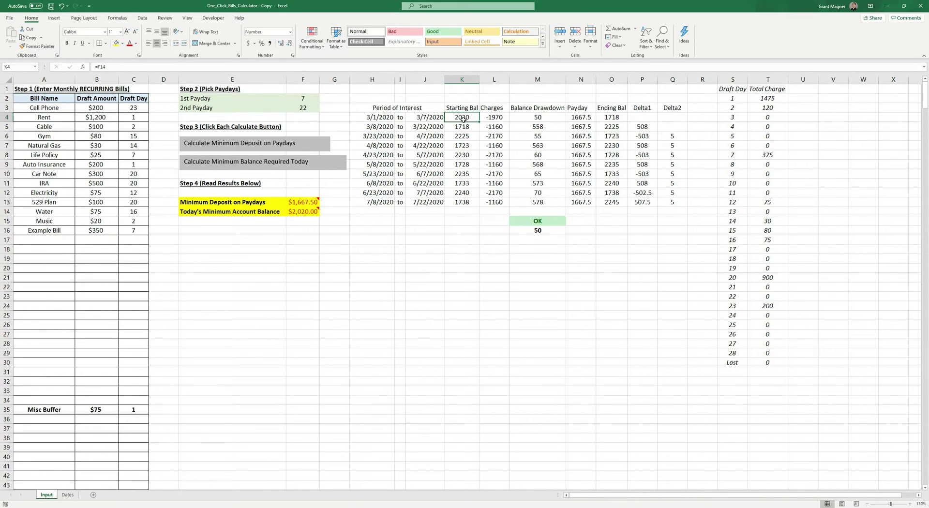
pyautogui.click(293, 211)
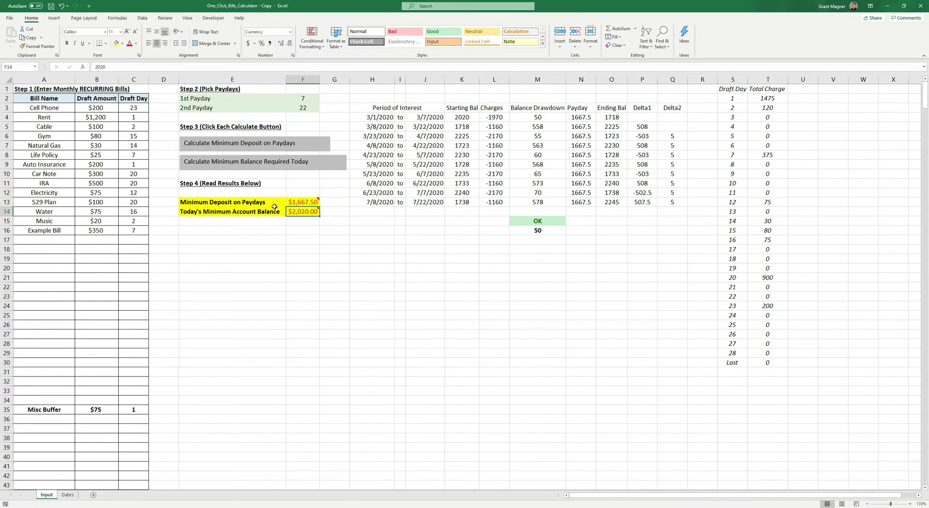
pyautogui.click(465, 118)
pyautogui.click(493, 121)
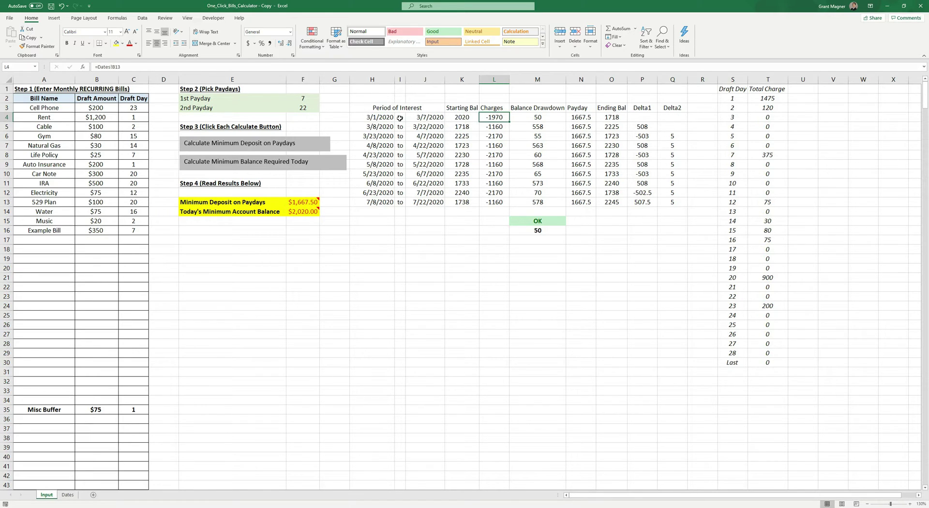
pyautogui.click(301, 212)
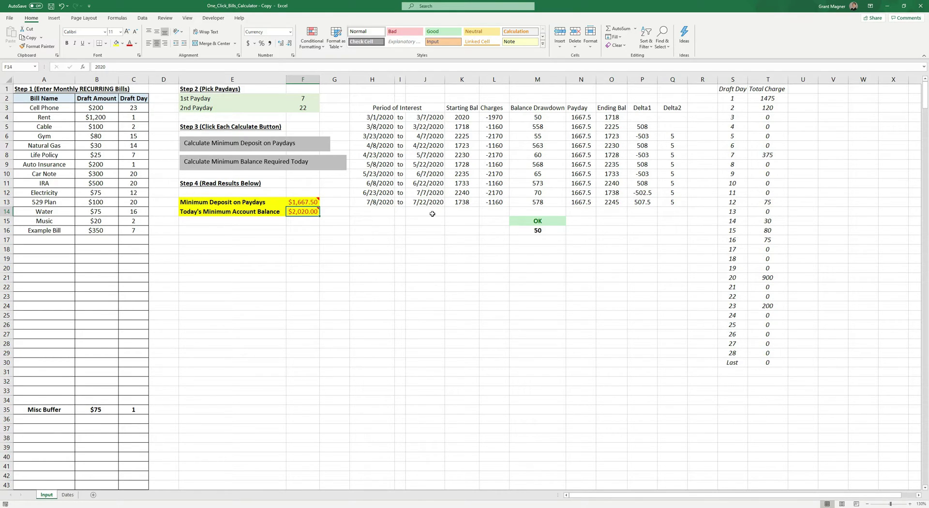
# Review both Step 4 results alongside the first payday and the recurring bills list.
pyautogui.moveTo(299, 201); pyautogui.dragTo(307, 218)
pyautogui.click(339, 218)
pyautogui.click(335, 214)
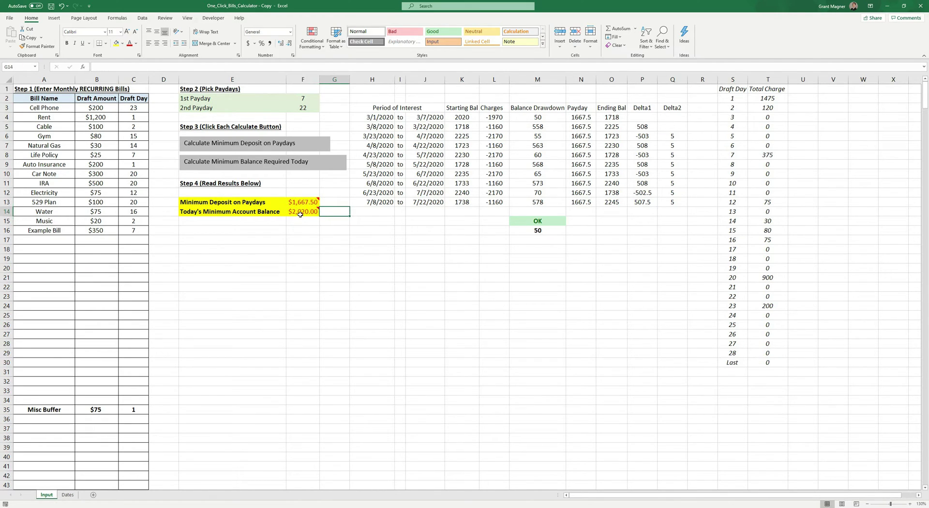
pyautogui.click(301, 214)
pyautogui.click(306, 229)
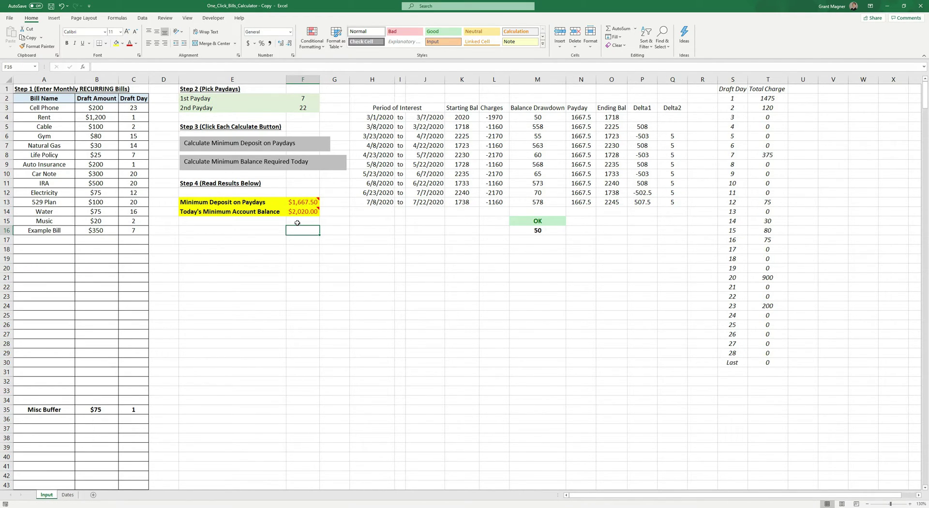
pyautogui.click(306, 98)
pyautogui.press('Tab')
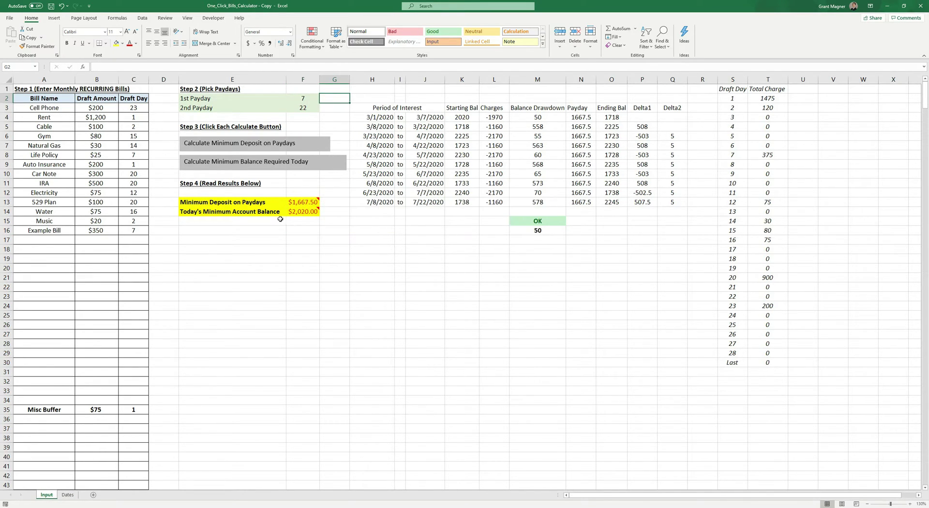
pyautogui.moveTo(47, 107); pyautogui.dragTo(138, 315)
pyautogui.click(200, 300)
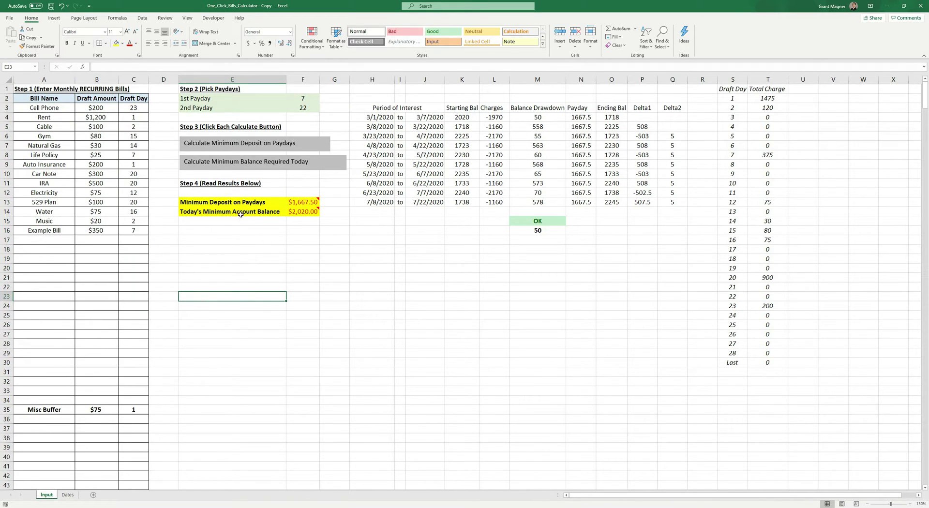
pyautogui.click(303, 205)
pyautogui.click(304, 249)
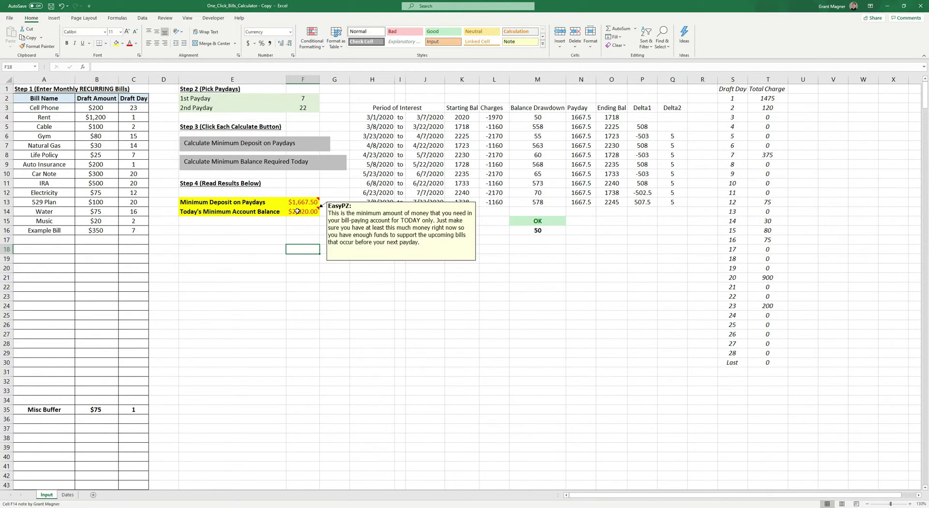
# Check the recurring bills, particularly the Water bill's draft amount, against the minimum payday deposit and today's minimum balance.
pyautogui.click(309, 232)
pyautogui.moveTo(50, 109); pyautogui.dragTo(169, 250)
pyautogui.click(301, 315)
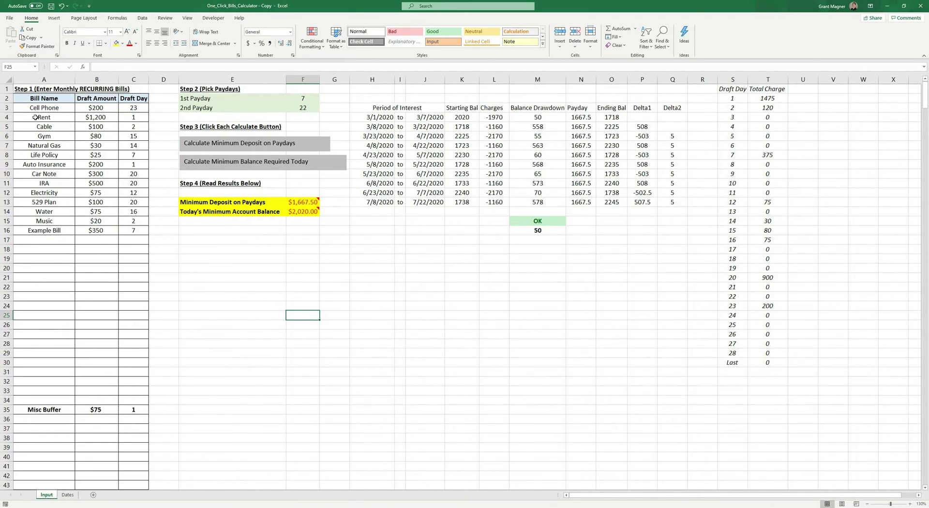
pyautogui.click(295, 201)
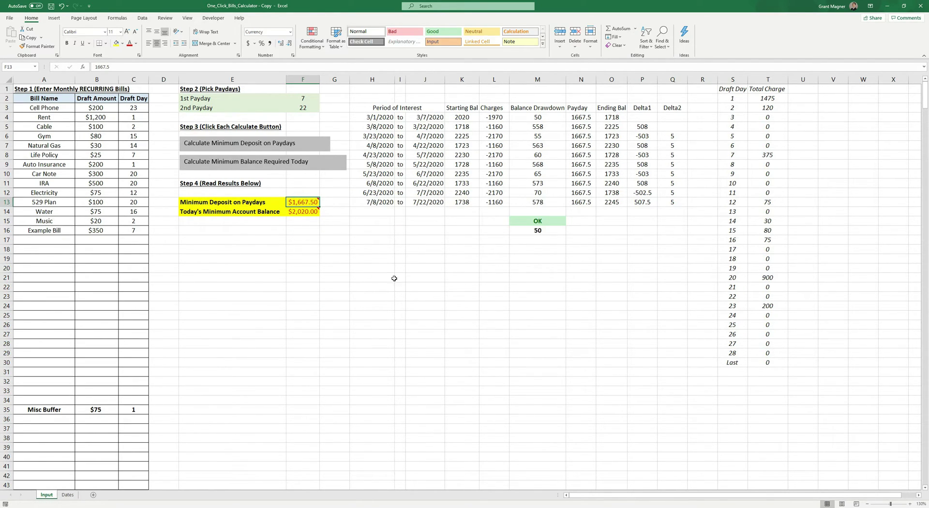
pyautogui.click(400, 266)
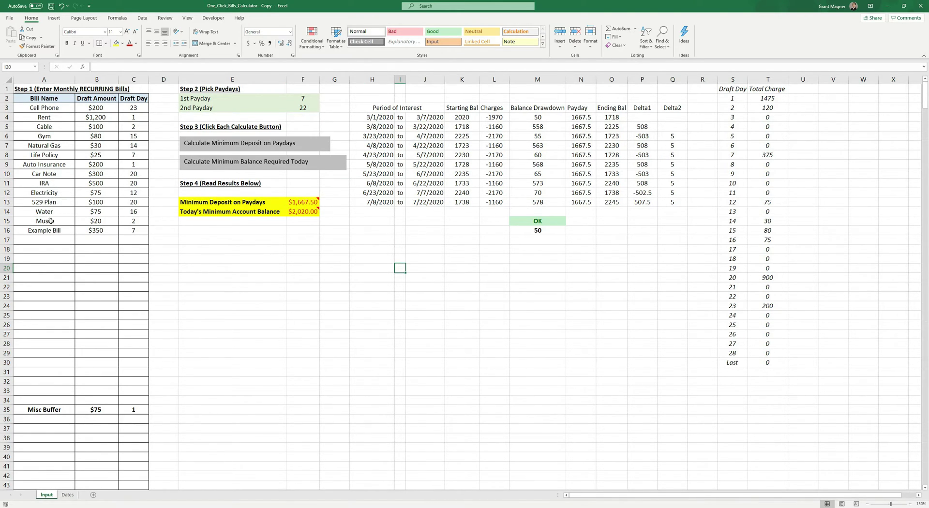
pyautogui.click(46, 212)
pyautogui.click(89, 217)
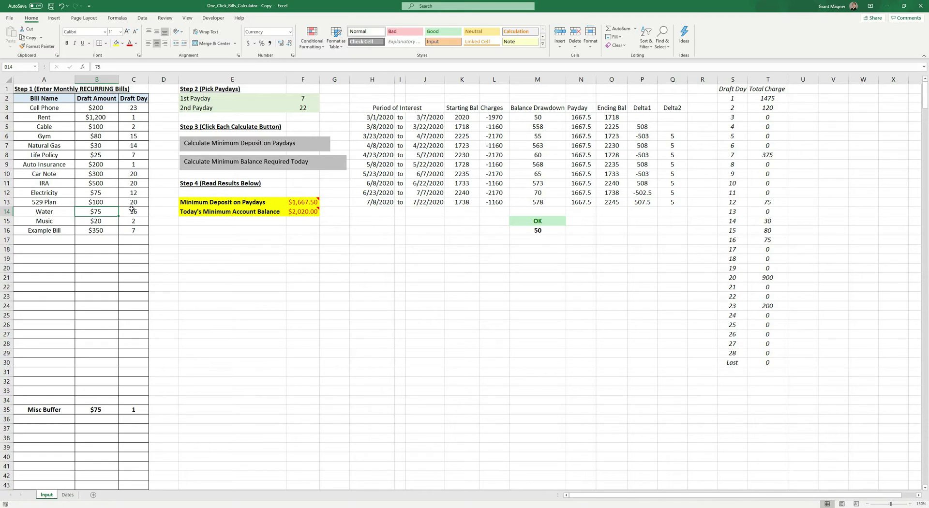
pyautogui.click(302, 211)
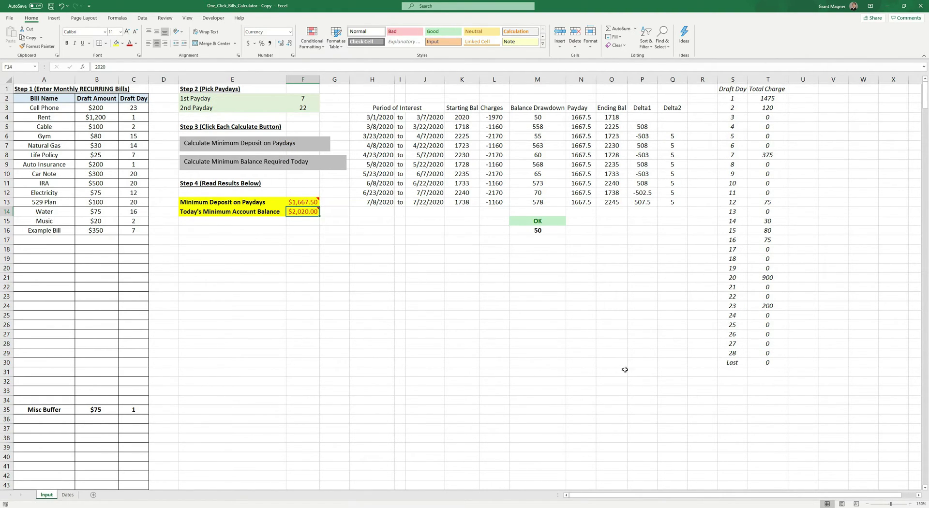
# Examine the Today's Minimum Account Balance result under Step 4.
pyautogui.moveTo(253, 209); pyautogui.dragTo(312, 216)
pyautogui.click(274, 240)
pyautogui.click(256, 211)
pyautogui.moveTo(255, 211); pyautogui.dragTo(312, 212)
pyautogui.click(345, 213)
pyautogui.moveTo(240, 212); pyautogui.dragTo(310, 212)
pyautogui.click(341, 205)
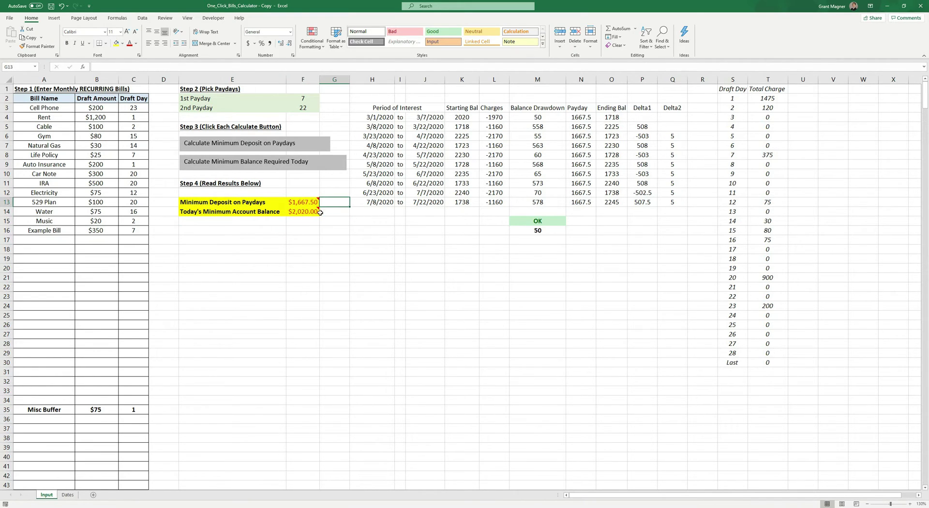
# Review the recurring bills from Cell Phone to Example Bill in relation to the Step 4 results.
pyautogui.moveTo(305, 208)
pyautogui.moveTo(43, 108); pyautogui.dragTo(138, 342)
pyautogui.click(228, 353)
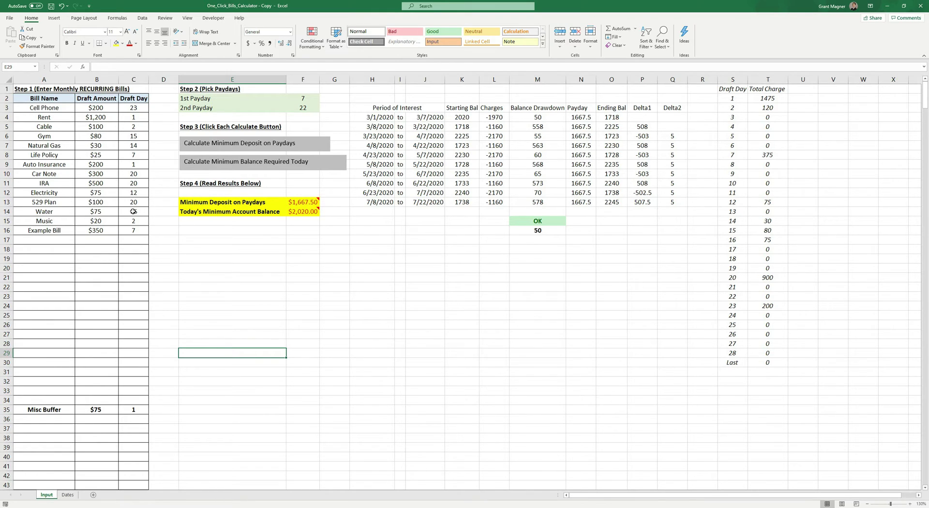
pyautogui.moveTo(34, 107); pyautogui.dragTo(134, 230)
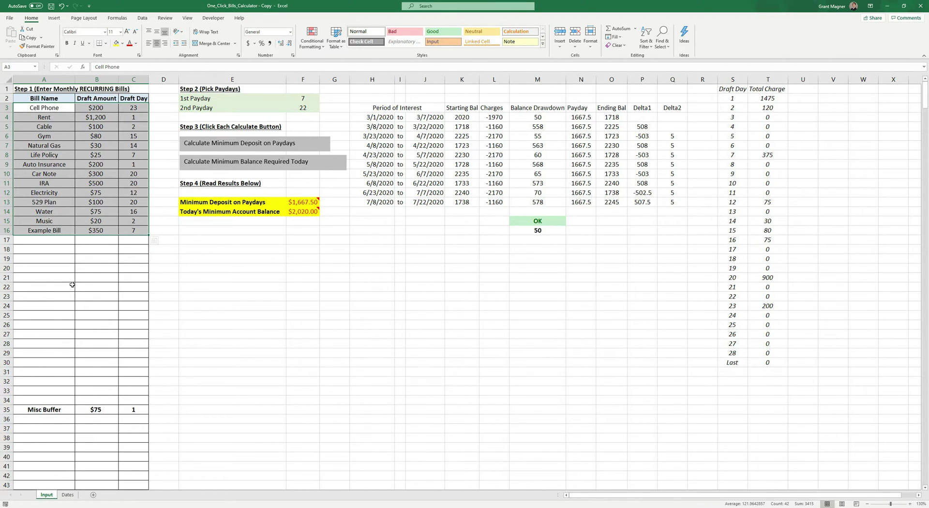
# Examine the Misc Buffer row, including its draft amount and the formula behind its draft day.
pyautogui.click(102, 409)
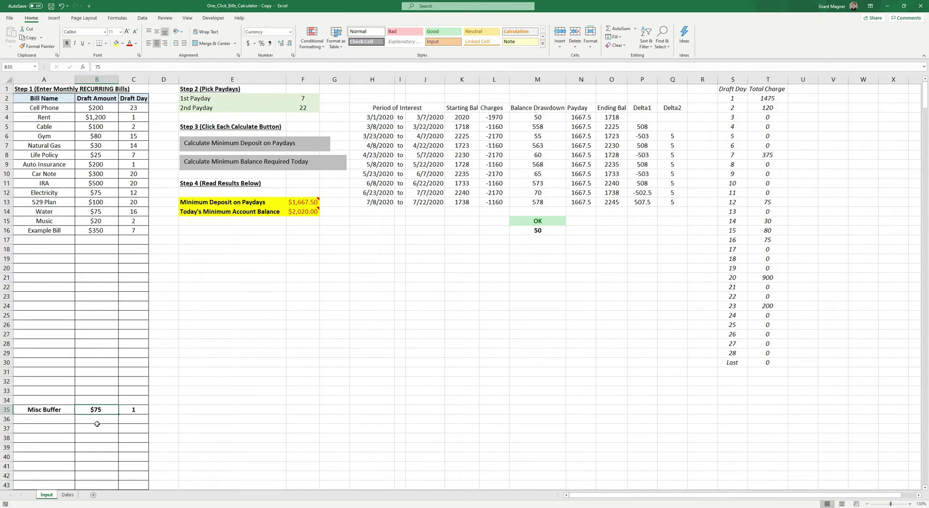
pyautogui.click(46, 410)
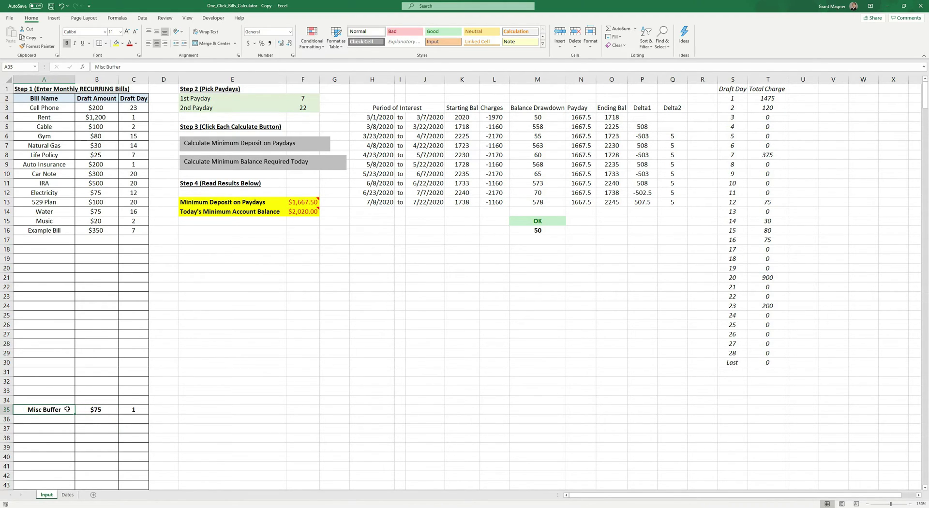
pyautogui.click(101, 409)
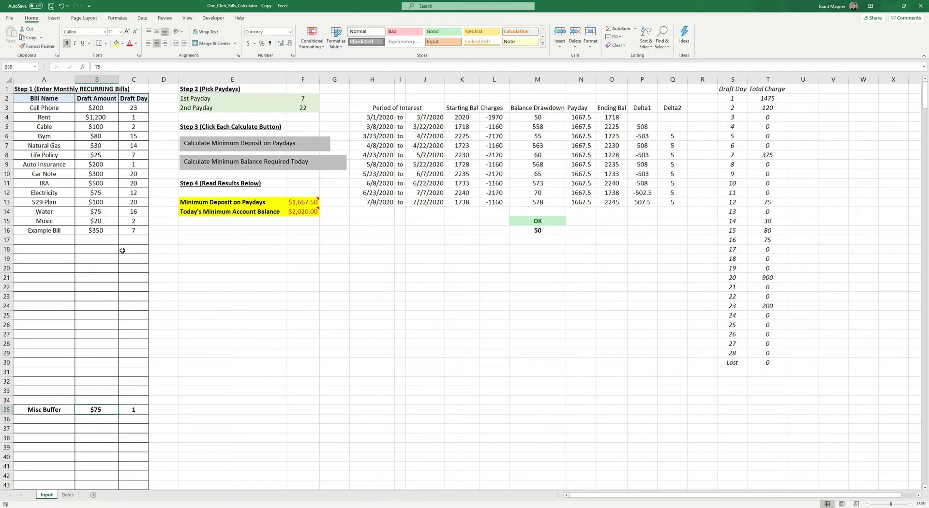
pyautogui.click(131, 410)
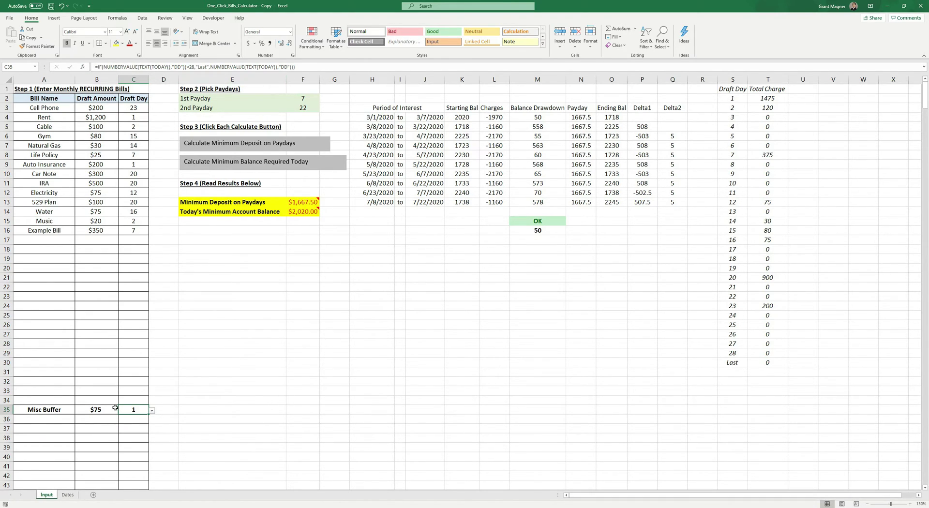
pyautogui.click(95, 412)
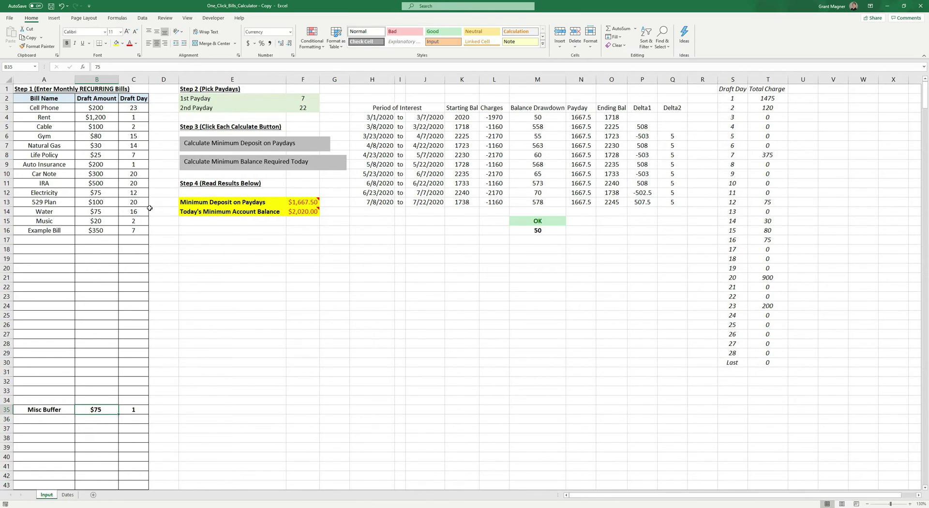
# Inspect the status check beneath Balance Drawdown, the Step 1 and Step 2 headings, and the bills list with its blank rows.
pyautogui.click(551, 221)
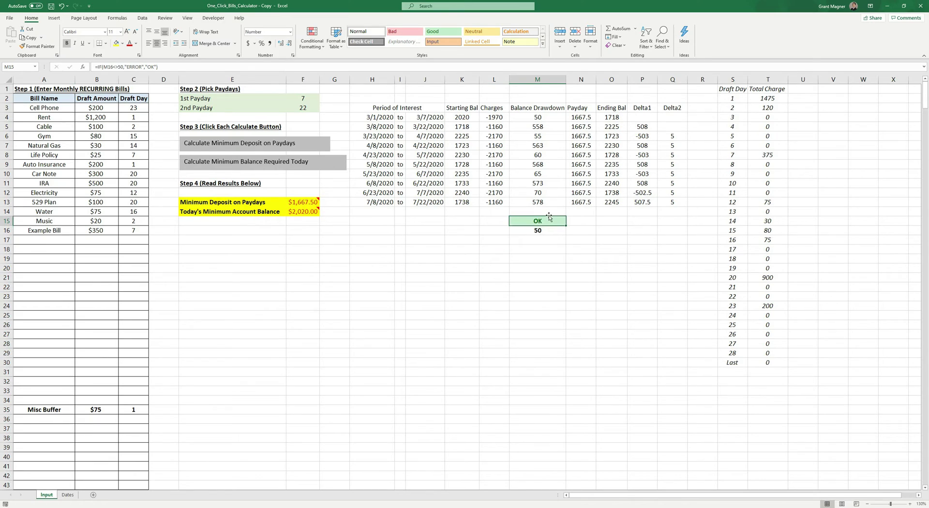
pyautogui.click(31, 90)
pyautogui.click(205, 88)
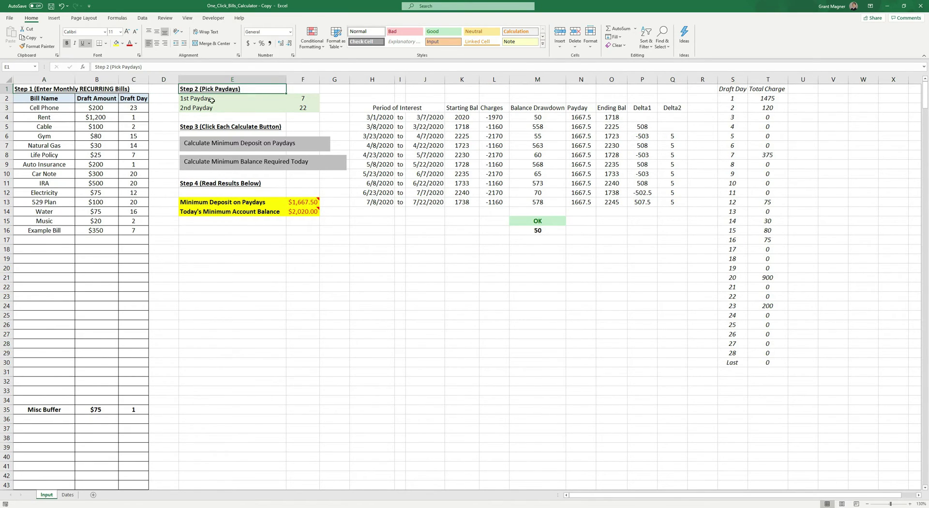
pyautogui.moveTo(29, 108); pyautogui.dragTo(130, 316)
pyautogui.click(188, 304)
pyautogui.moveTo(55, 241); pyautogui.dragTo(139, 330)
pyautogui.click(205, 306)
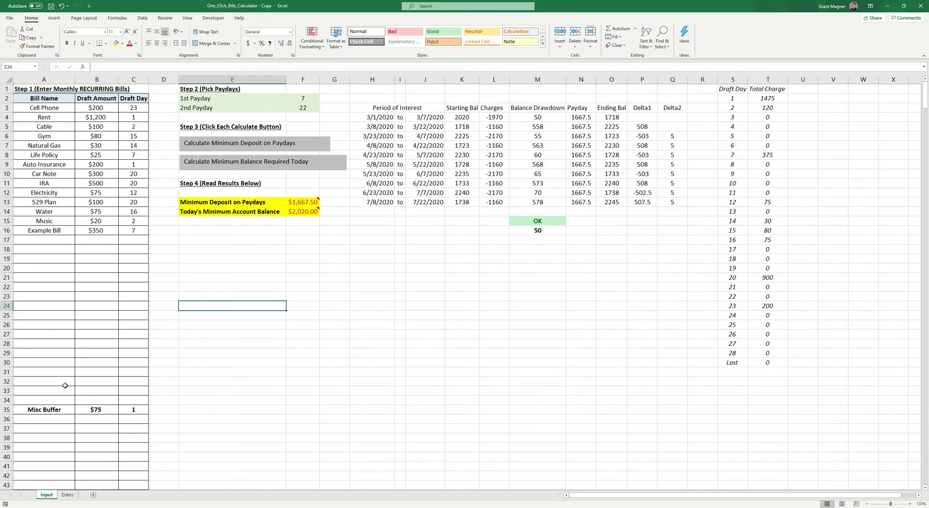
# Compare the Misc Buffer amount, the bills' draft days and the Example Bill amount with the minimum payday deposit.
pyautogui.click(92, 408)
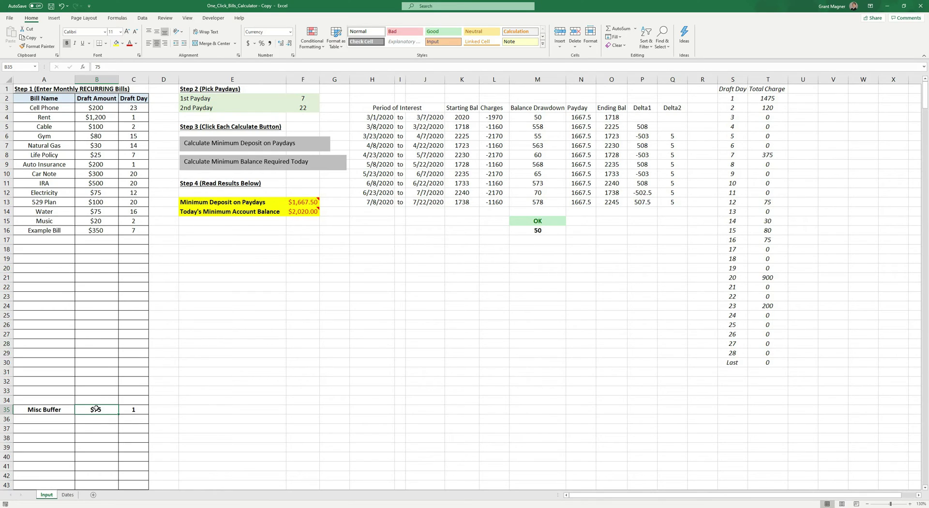
pyautogui.moveTo(136, 108); pyautogui.dragTo(139, 240)
pyautogui.click(196, 255)
pyautogui.moveTo(131, 108); pyautogui.dragTo(139, 240)
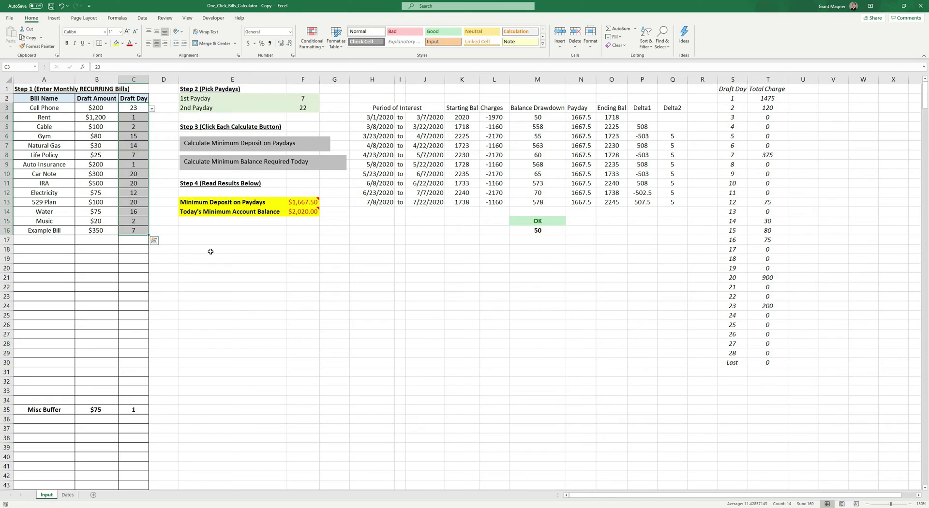
pyautogui.click(199, 248)
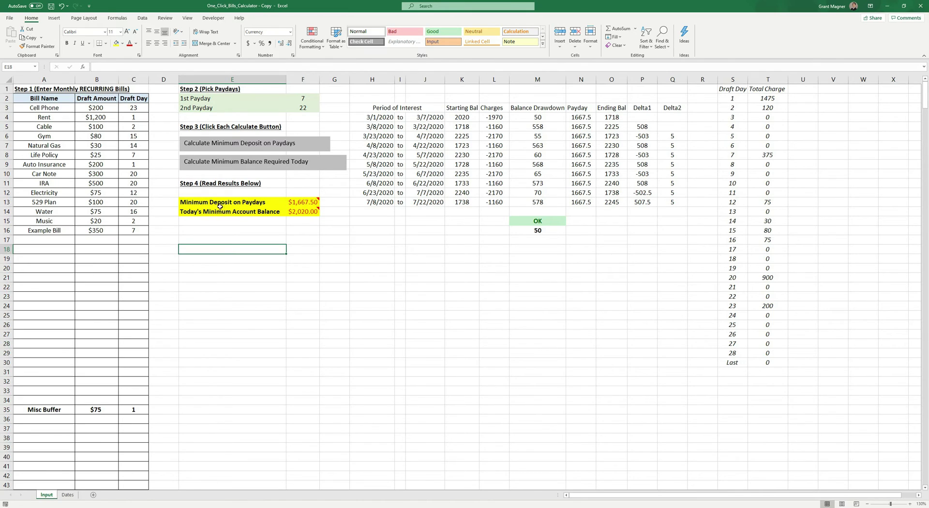
pyautogui.click(293, 203)
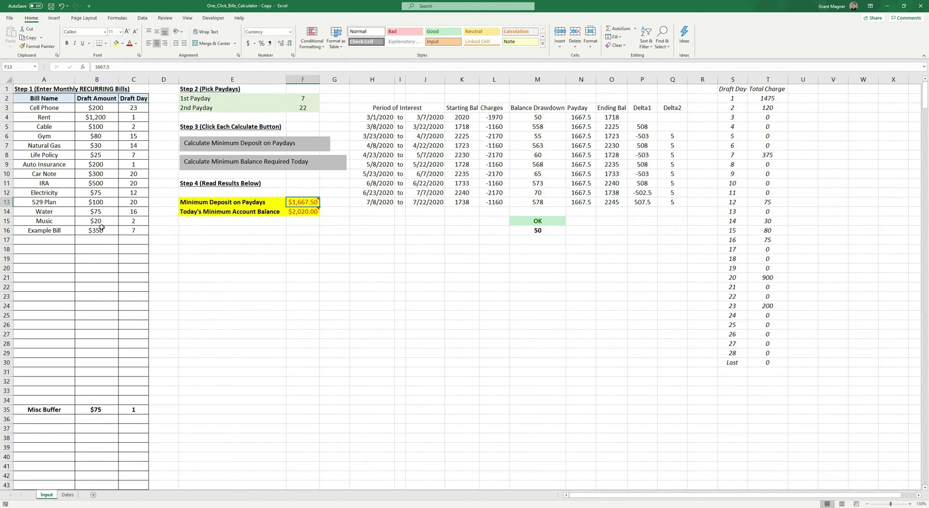
pyautogui.click(102, 228)
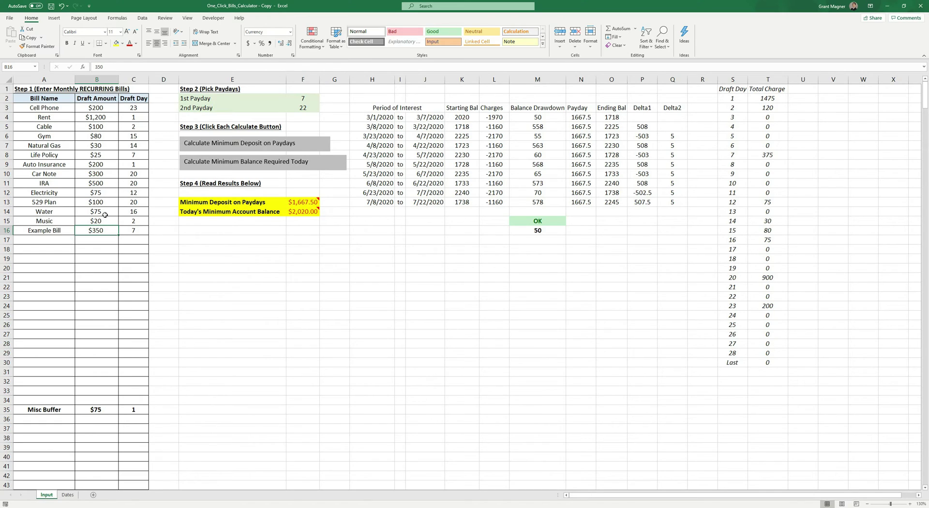
# Set the Rent bill's draft amount to $2,000.
pyautogui.click(44, 117)
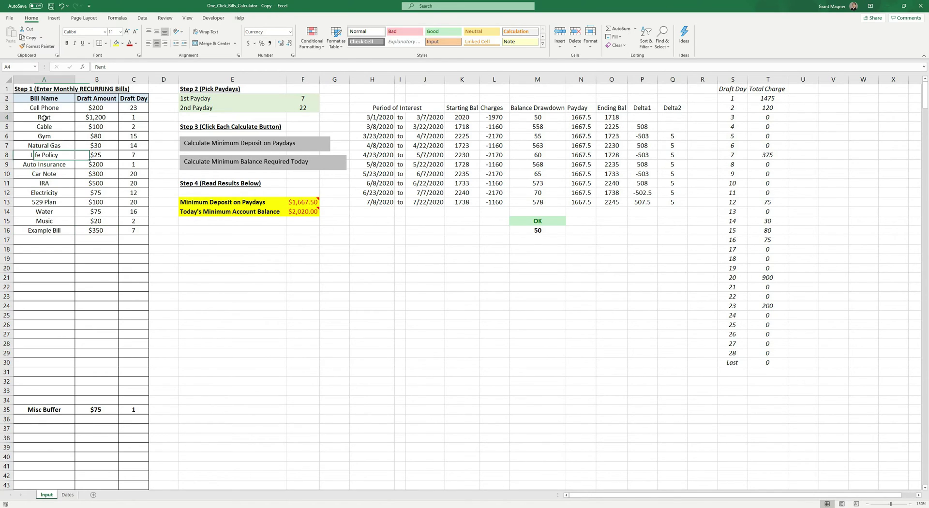
pyautogui.press('Tab')
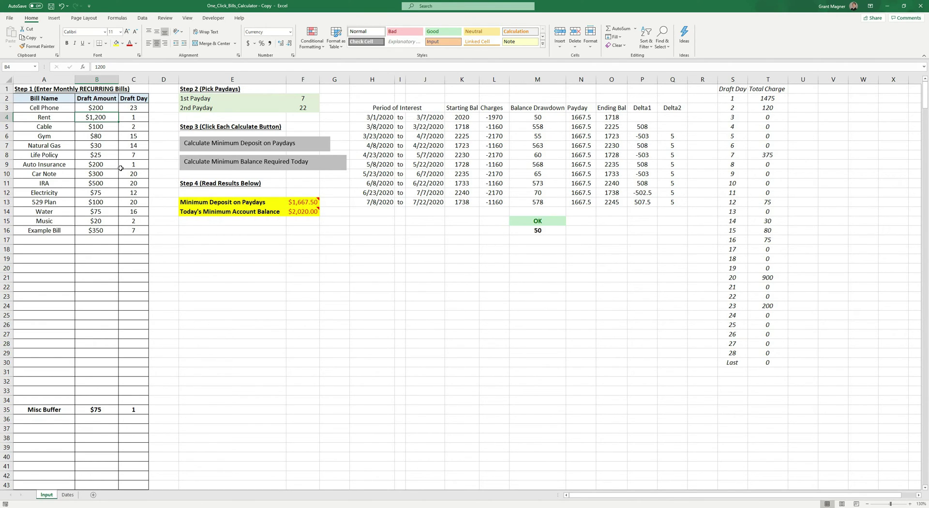
pyautogui.write('2000')
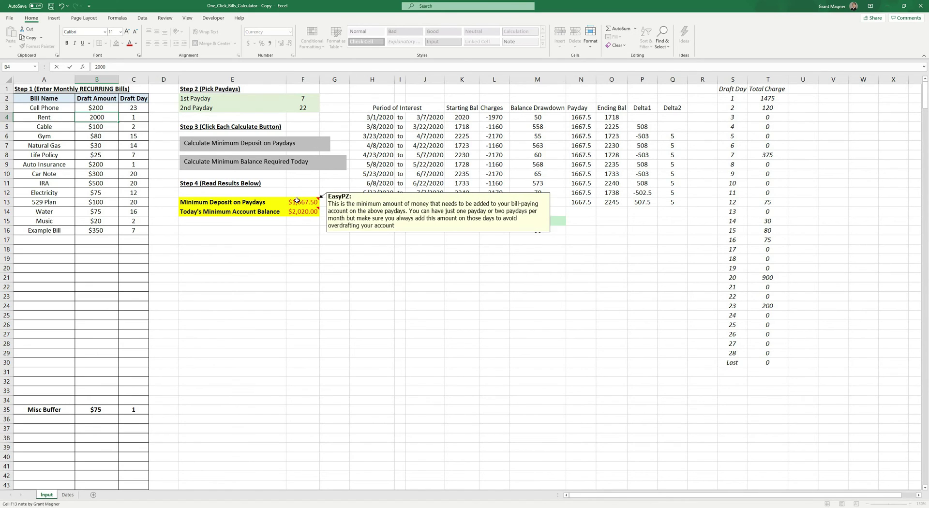
pyautogui.press('Return')
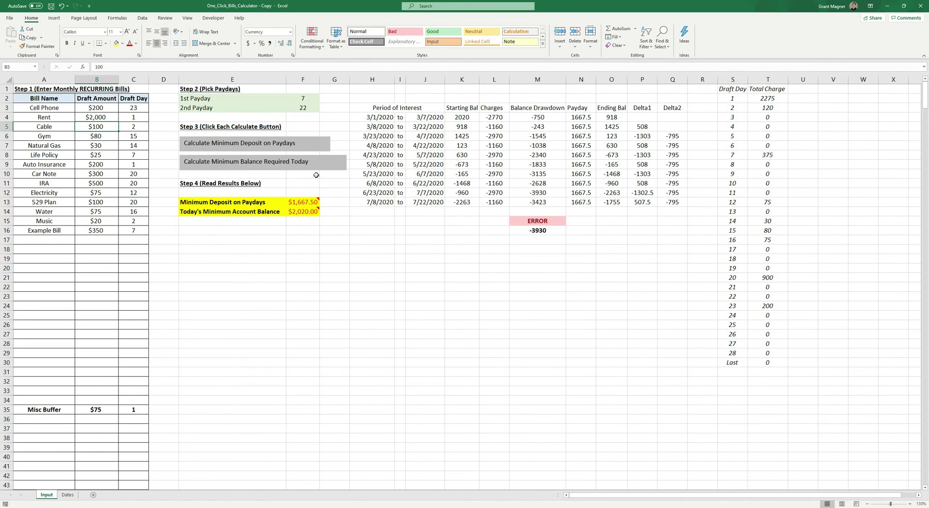
# Recalculate the minimum payday deposit and the minimum balance required today, and check the deposit result and its note.
pyautogui.click(297, 148)
pyautogui.click(295, 162)
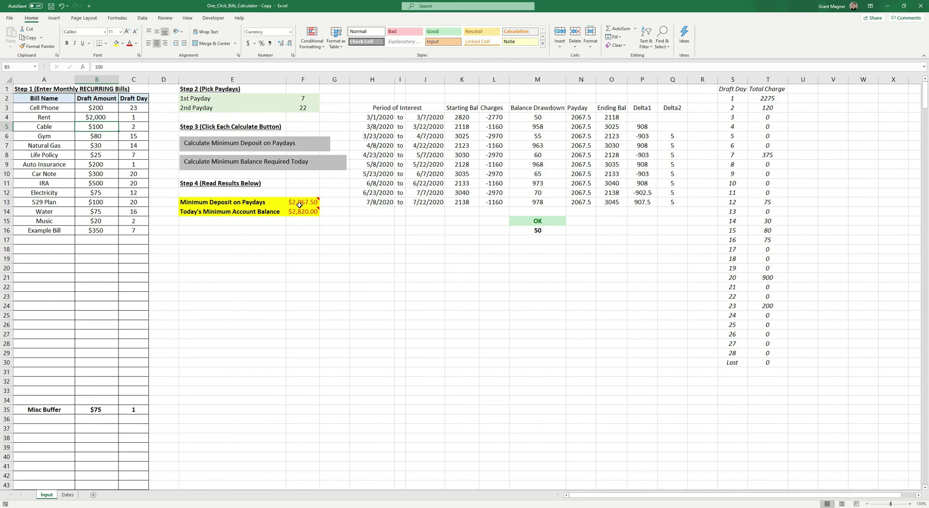
pyautogui.click(301, 203)
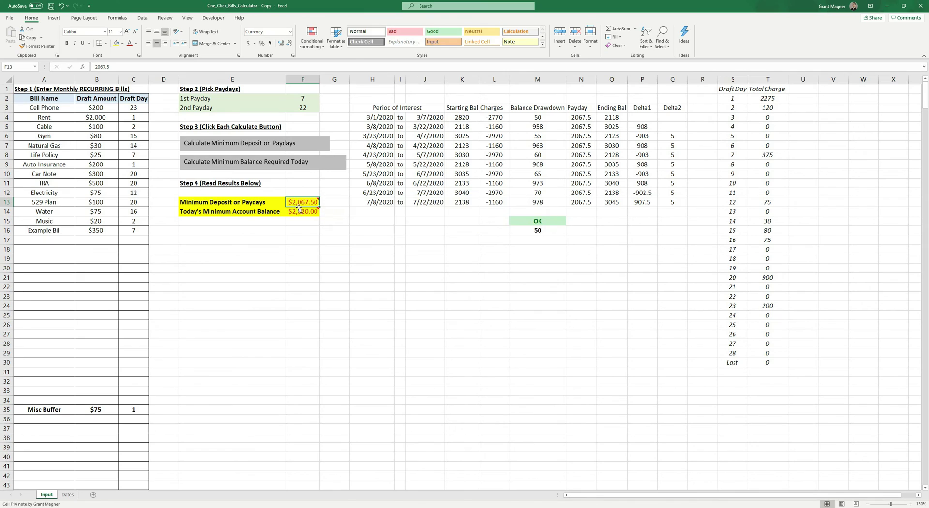
pyautogui.moveTo(310, 204)
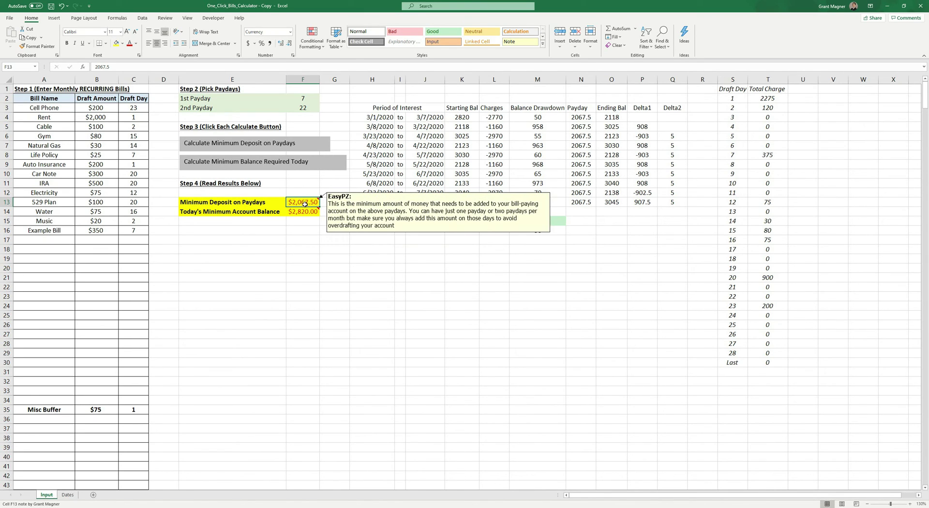
# Set the 1st Payday to 25 and the 2nd Payday to None.
pyautogui.click(309, 96)
pyautogui.click(322, 98)
pyautogui.moveTo(324, 125); pyautogui.dragTo(323, 137)
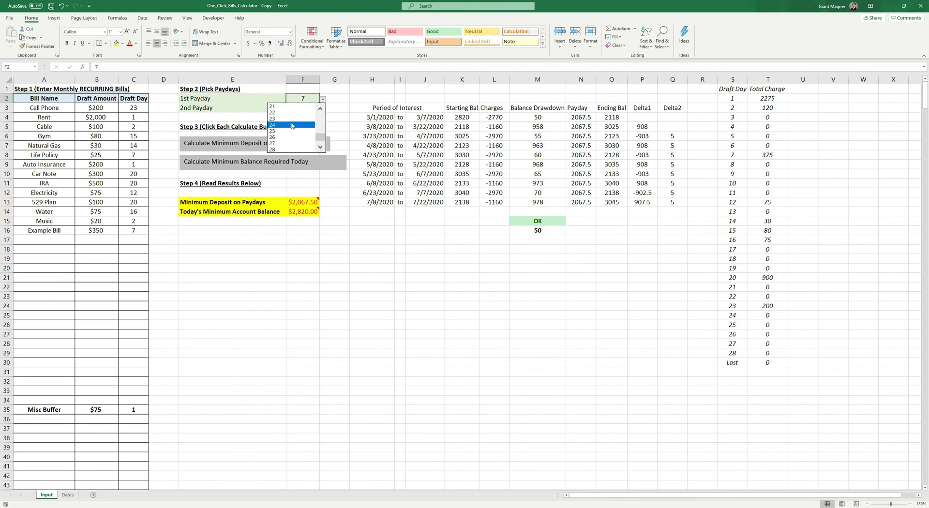
pyautogui.click(292, 131)
pyautogui.click(311, 107)
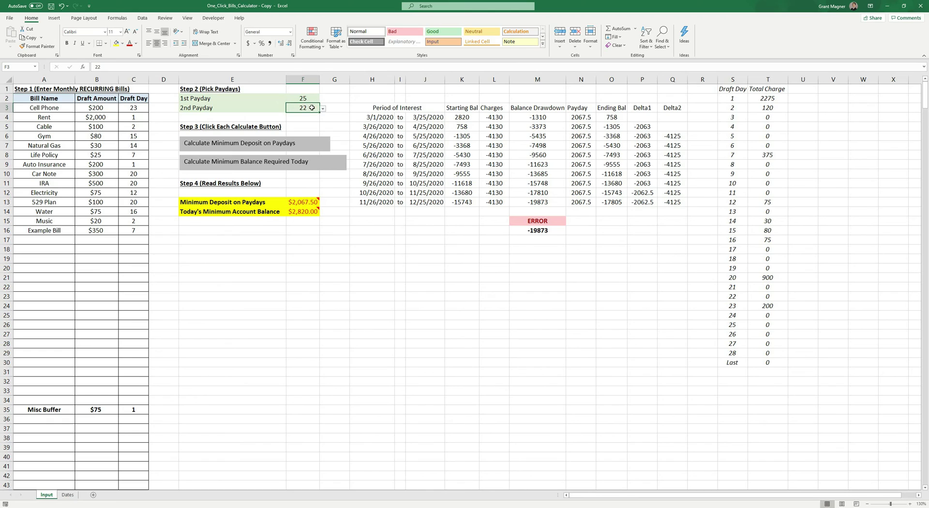
pyautogui.click(323, 109)
pyautogui.moveTo(319, 149); pyautogui.dragTo(319, 119)
pyautogui.click(290, 117)
pyautogui.moveTo(260, 97); pyautogui.dragTo(301, 98)
pyautogui.click(248, 108)
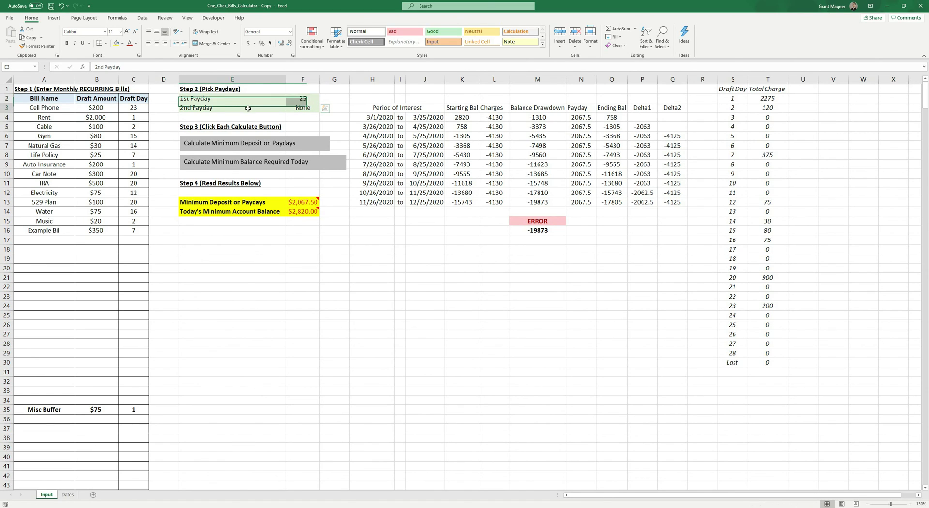
pyautogui.click(335, 100)
# Recalculate the minimum deposit and today's minimum balance for the single payday, and inspect the Step 4 results.
pyautogui.click(294, 144)
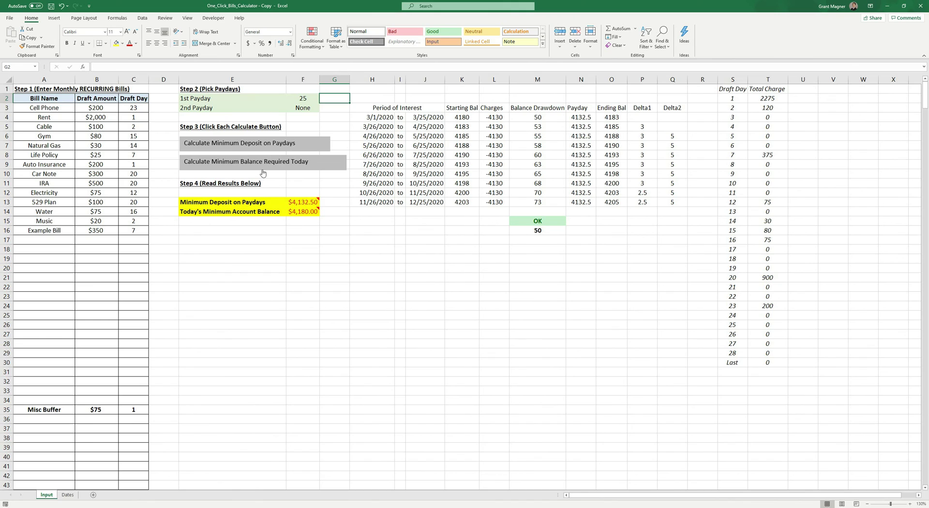
pyautogui.moveTo(232, 203); pyautogui.dragTo(307, 209)
pyautogui.click(346, 221)
pyautogui.click(313, 202)
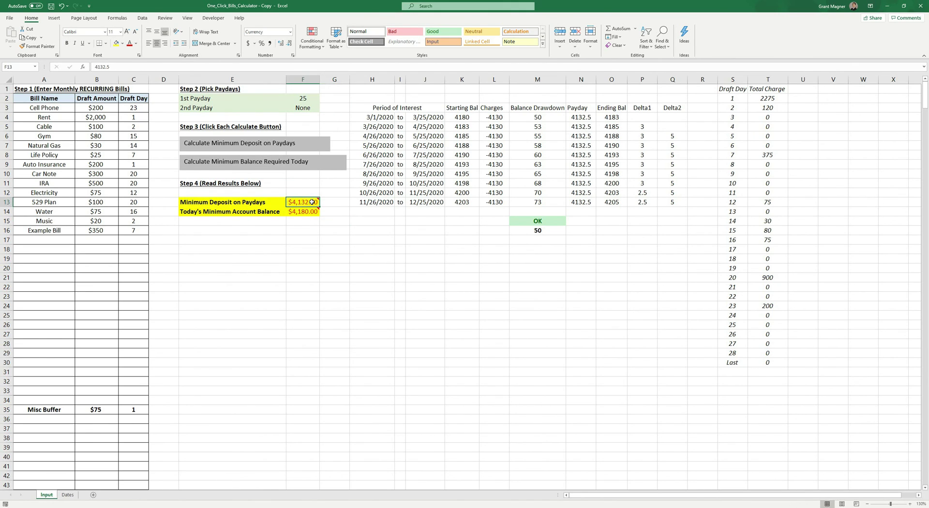
# Review the recurring bills list against the minimum deposit for the single payday.
pyautogui.moveTo(50, 110); pyautogui.dragTo(141, 337)
pyautogui.click(212, 324)
pyautogui.moveTo(43, 112); pyautogui.dragTo(140, 302)
pyautogui.click(223, 266)
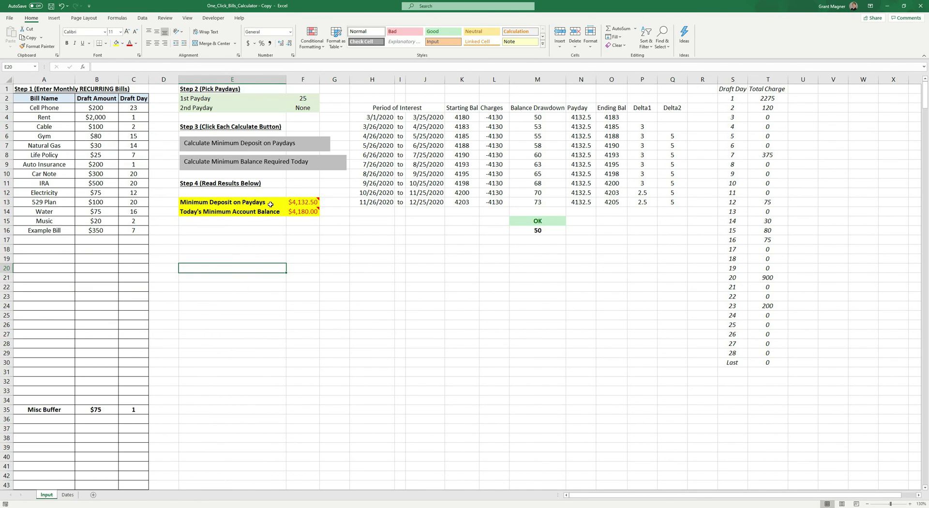